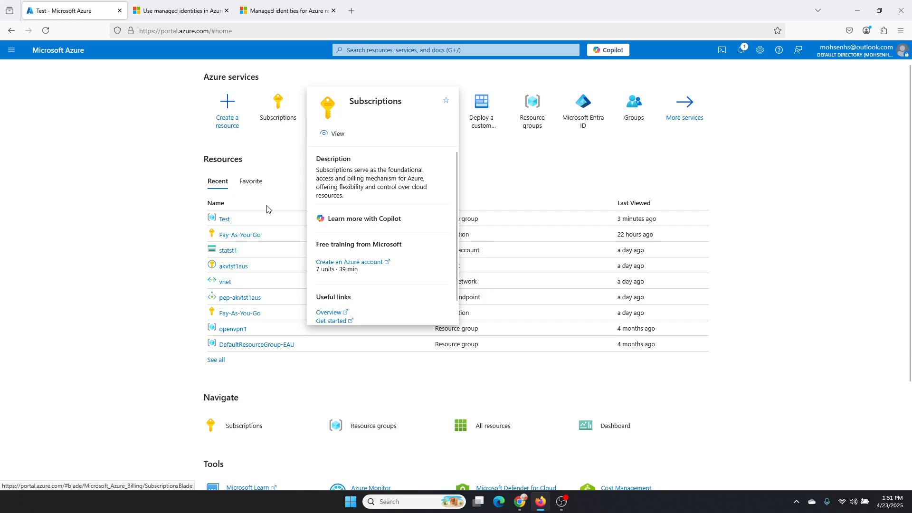
Step: Open the Test resource group within the Pay-As-You-Go subscription
click(271, 116)
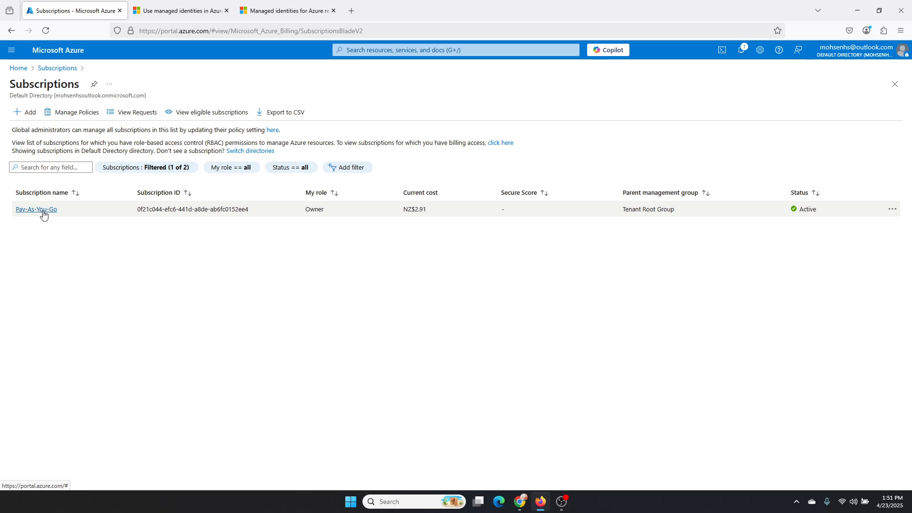
click(42, 212)
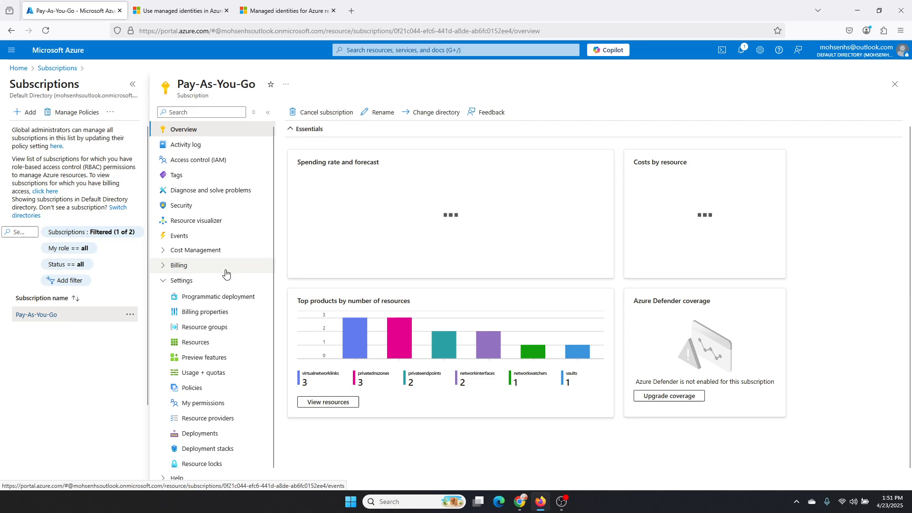
click(218, 322)
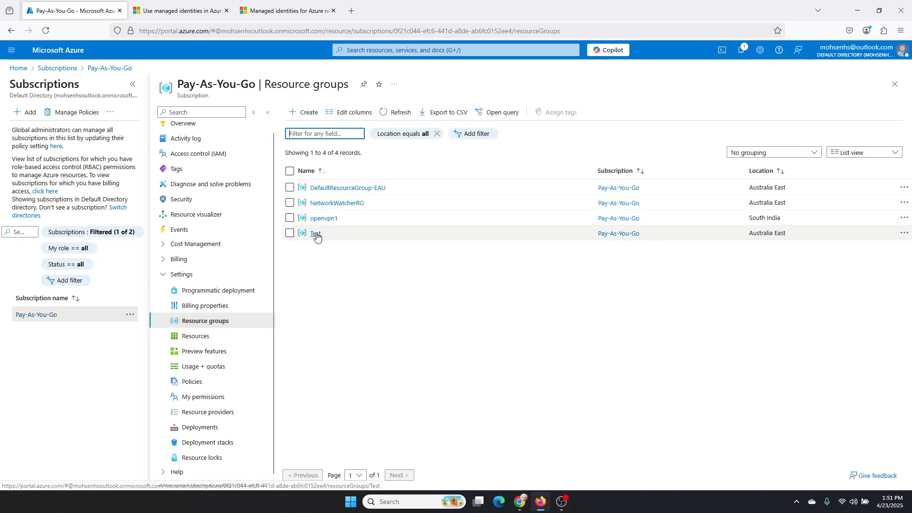
click(317, 236)
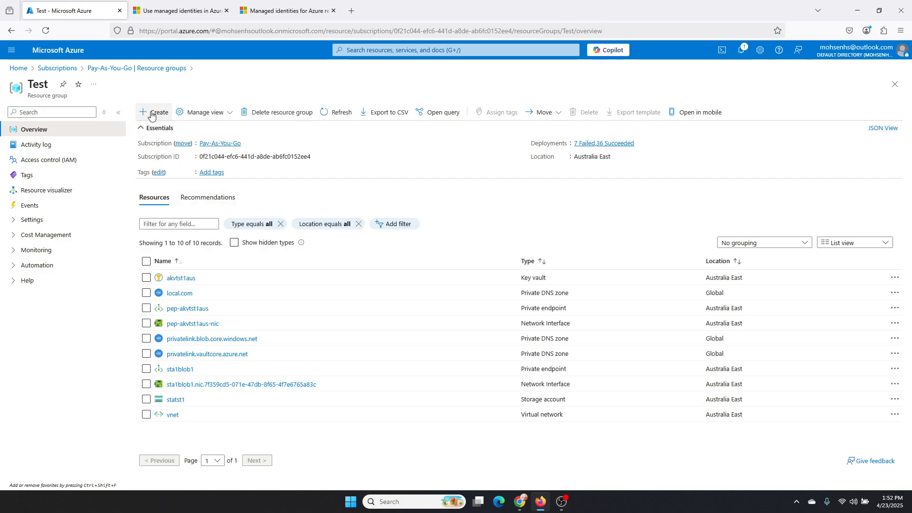
Step: Search the Marketplace for "api management" and start creating Microsoft's API Management service in the Test resource group
click(152, 115)
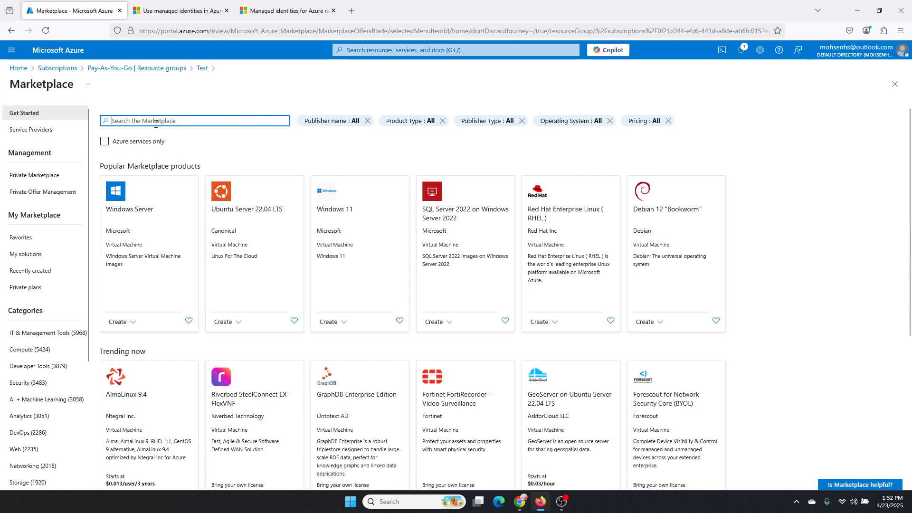
text(ap )
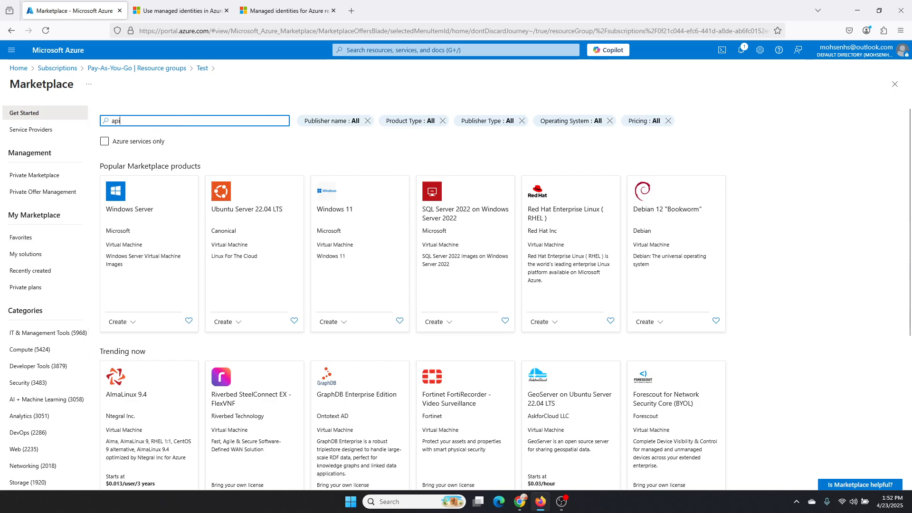
text( man)
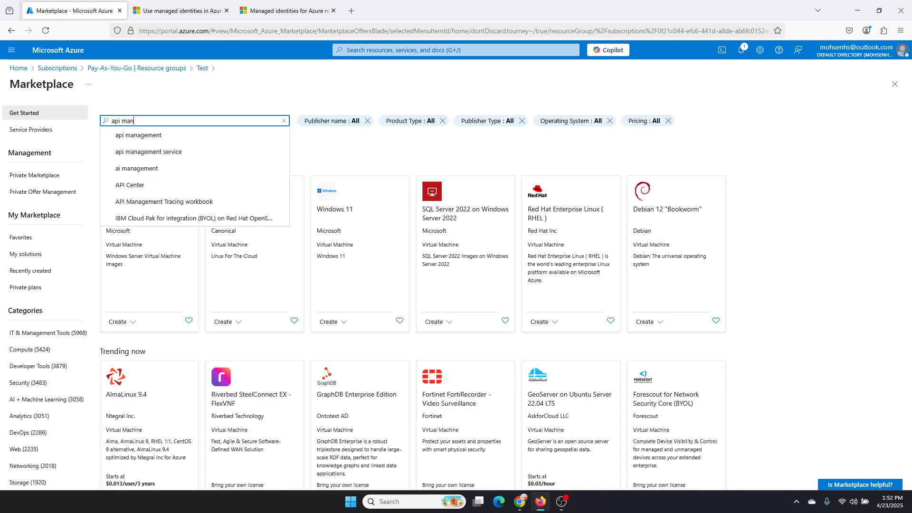
click(121, 137)
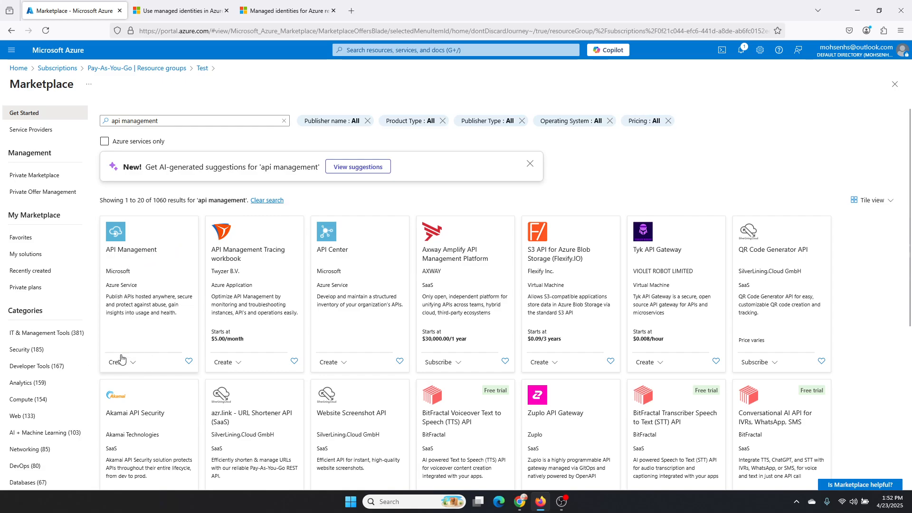
click(125, 368)
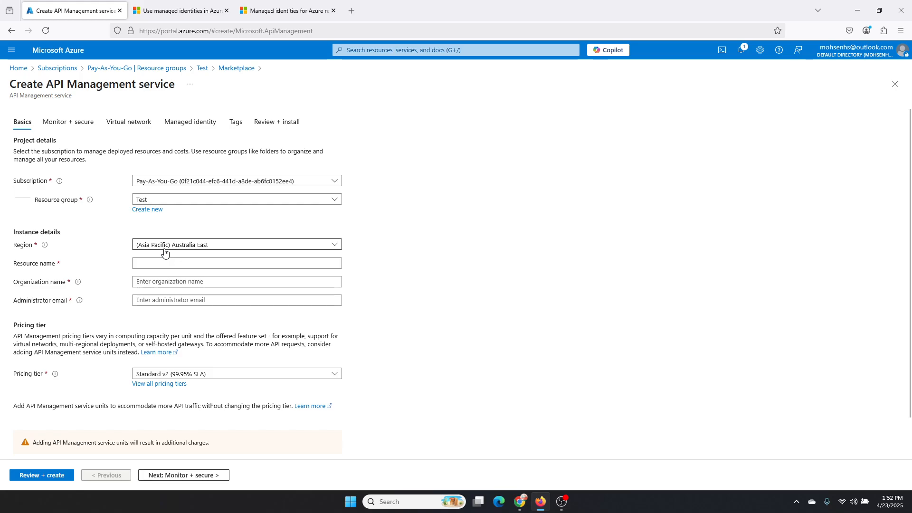
Step: Set the resource name to Apim-demo1-test and the organization name to localdemo1
click(168, 266)
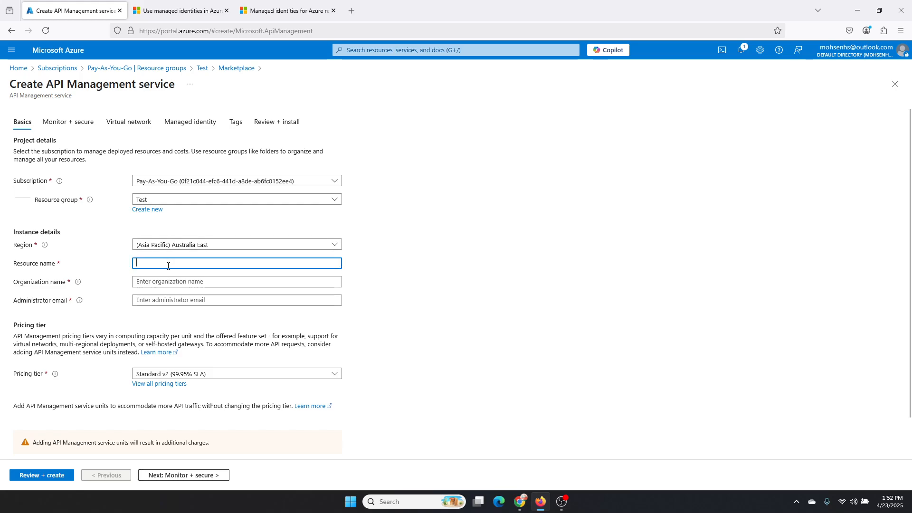
text(Apim-)
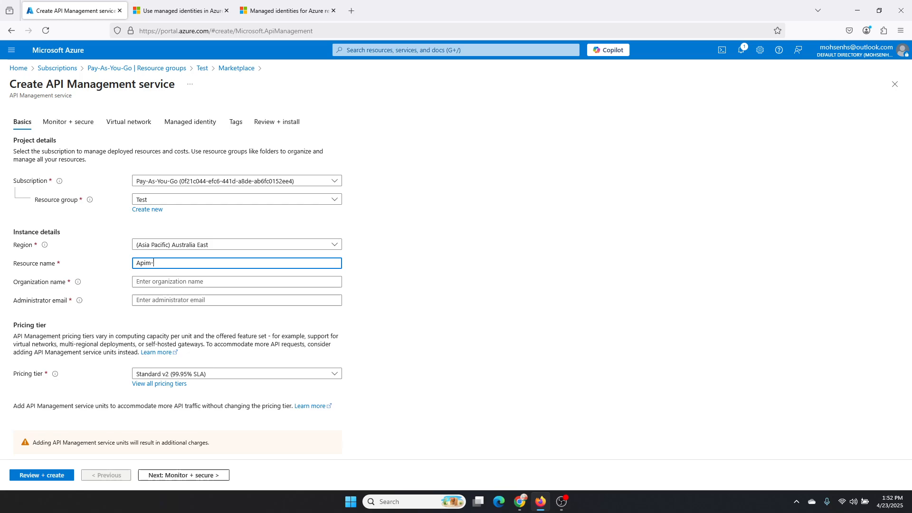
text(dem)
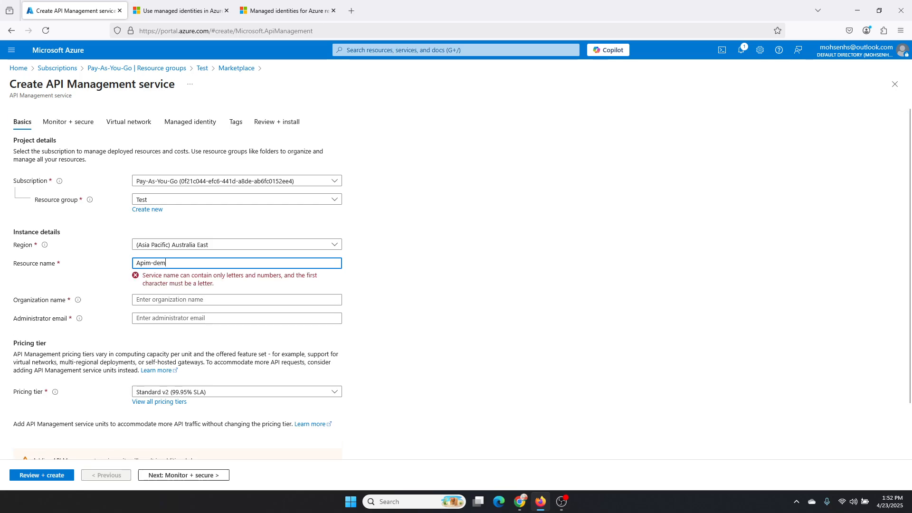
text(o1-test)
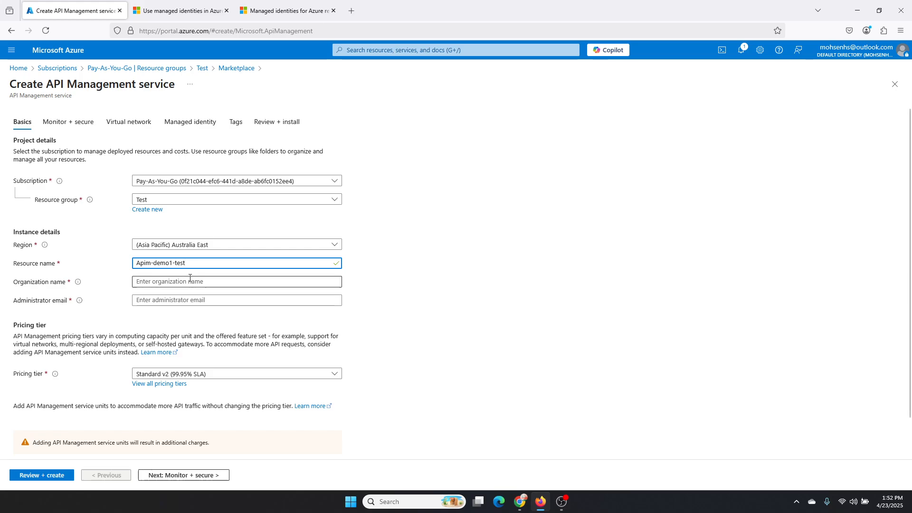
click(190, 279)
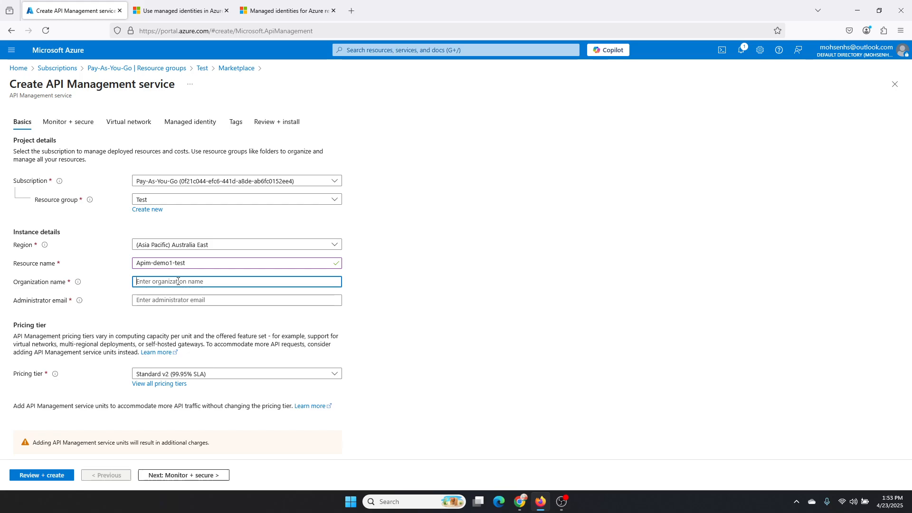
text(localdemo1)
key(ctrl+a)
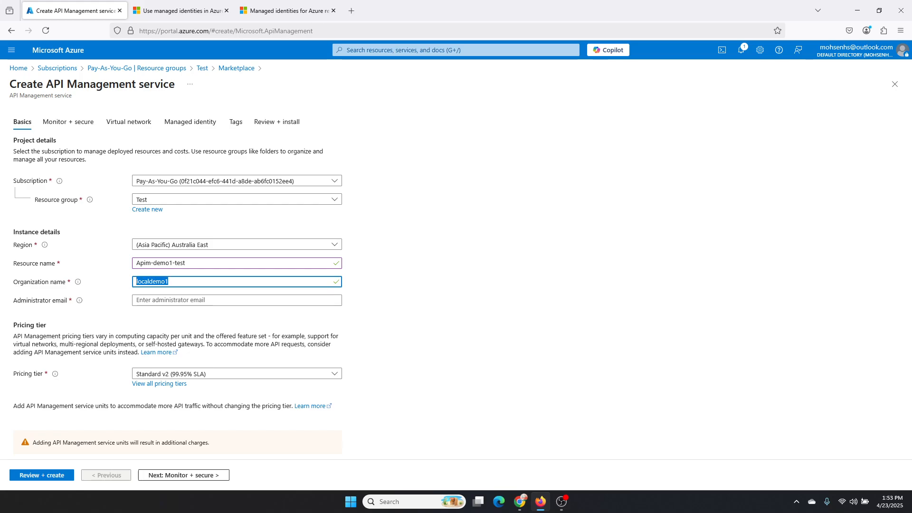
Step: Enter the administrator's email and choose the Developer (no SLA) pricing tier
click(174, 300)
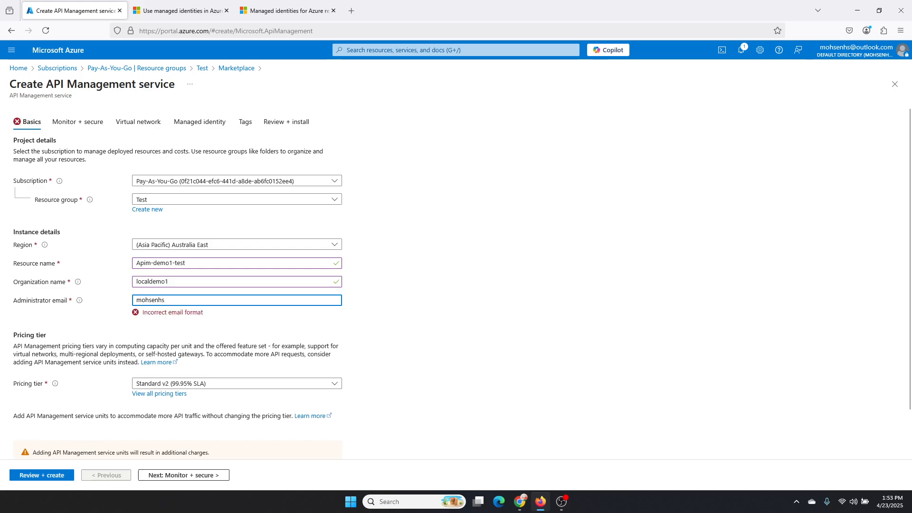
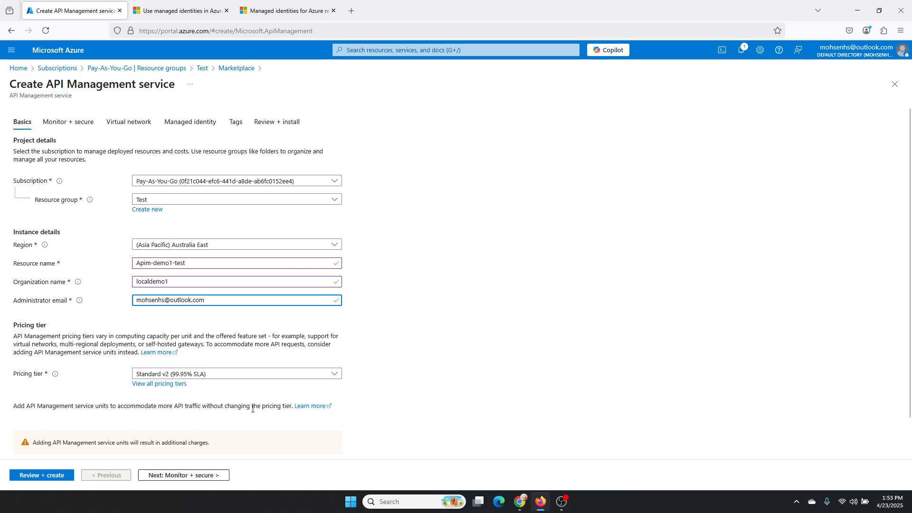
click(255, 375)
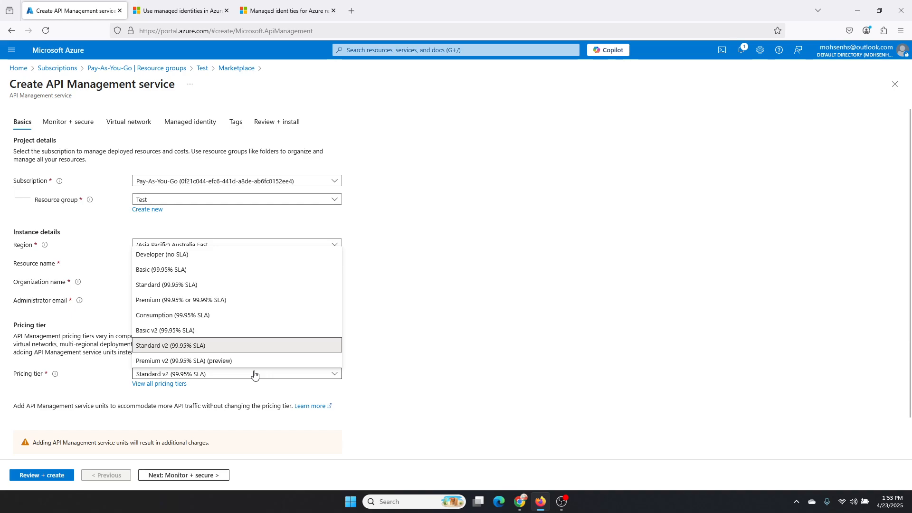
click(236, 256)
Step: Search the web for "pricing apim" in a new browser tab and open Microsoft's API Management pricing page
click(350, 9)
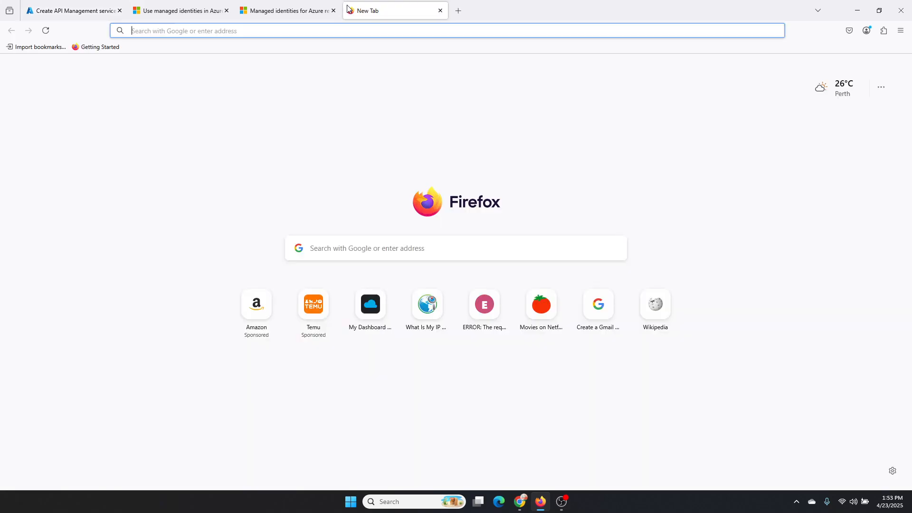
text(prod)
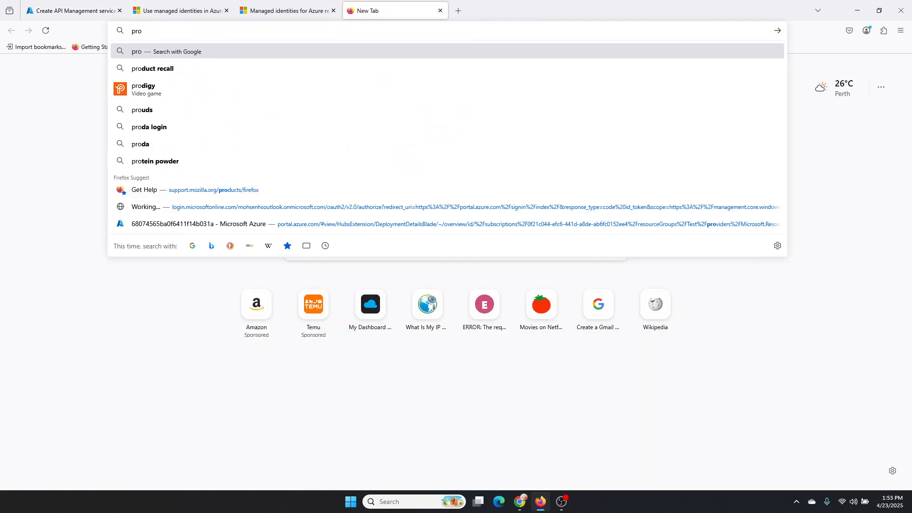
key(BackSpace)
key(BackSpace)
text(icing apim)
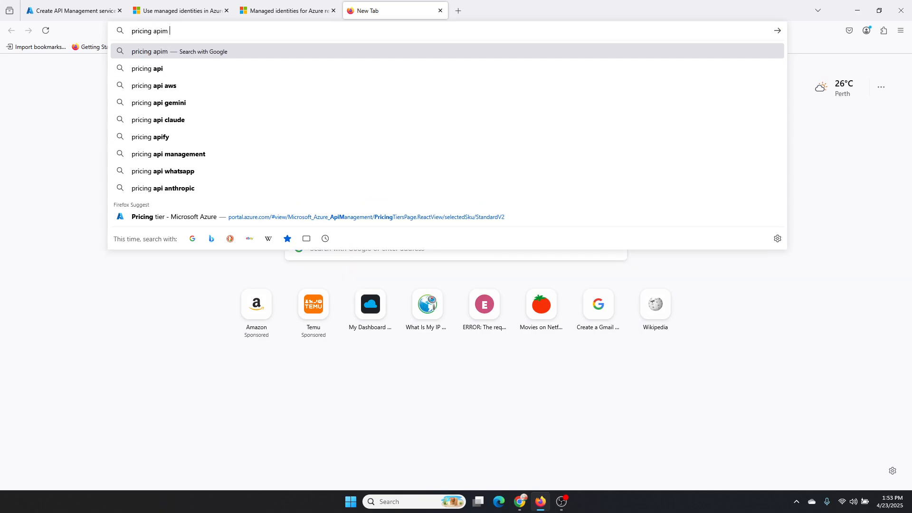
key(Return)
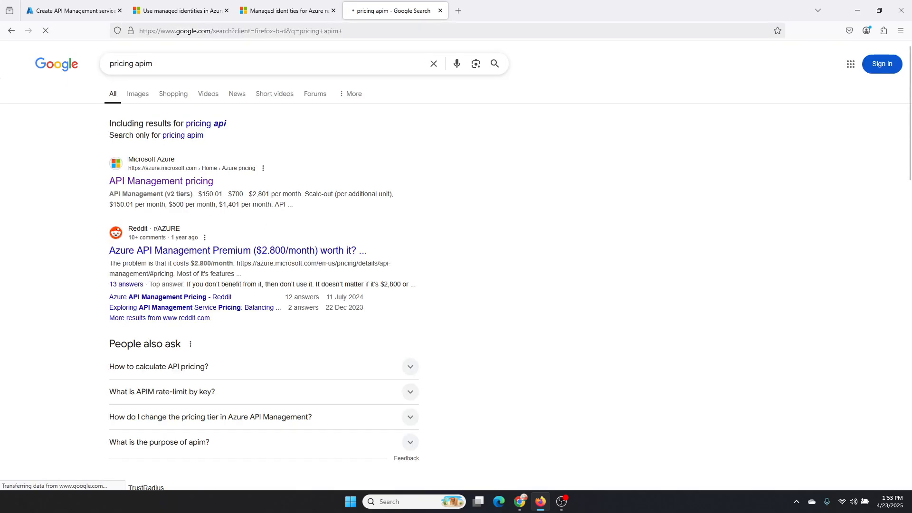
click(193, 182)
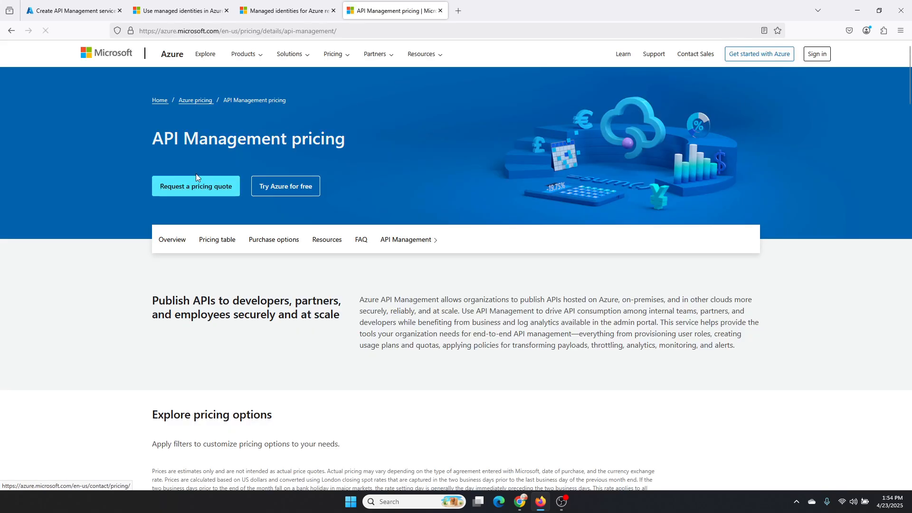
Step: Look through the API Management price tables for the v2 tiers and the classic tiers
scroll(304, 173, down, 12)
scroll(309, 174, up, 3)
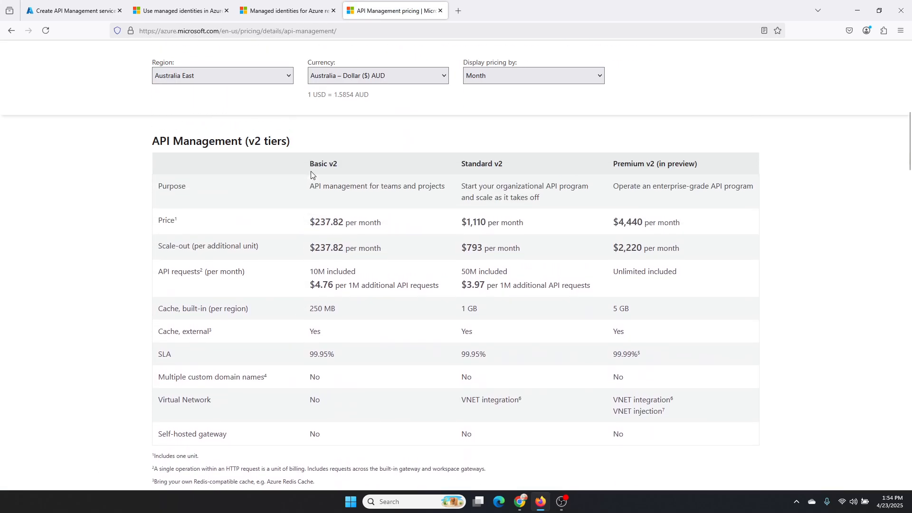
scroll(314, 176, down, 8)
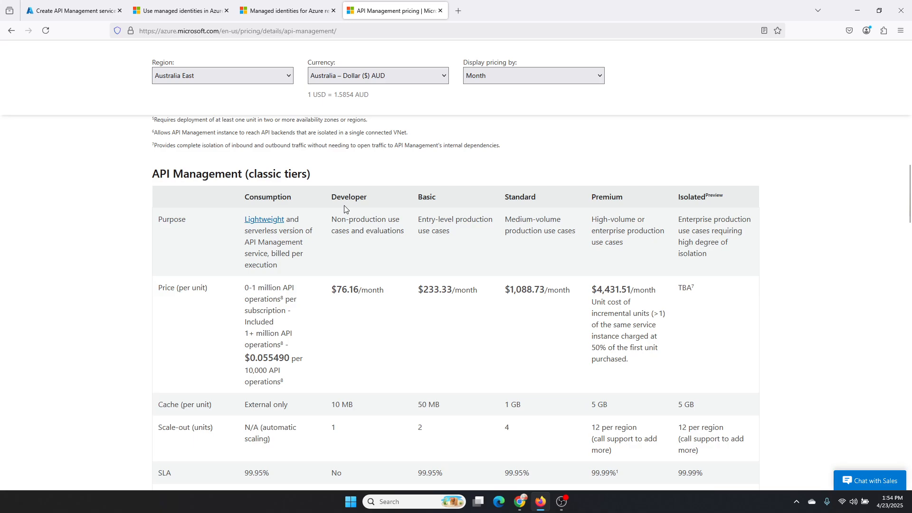
Step: Check the pricing tier options in the API Management creation form, then return to the pricing page
click(180, 11)
click(74, 10)
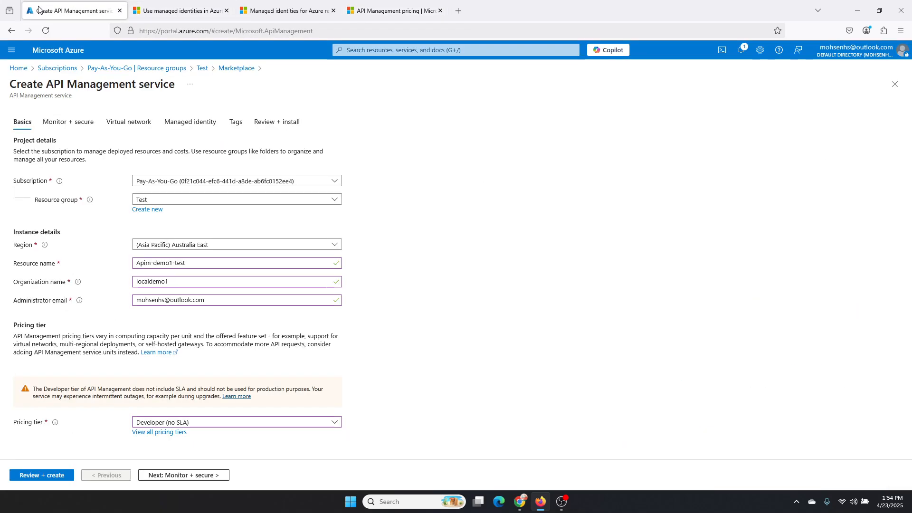
click(218, 425)
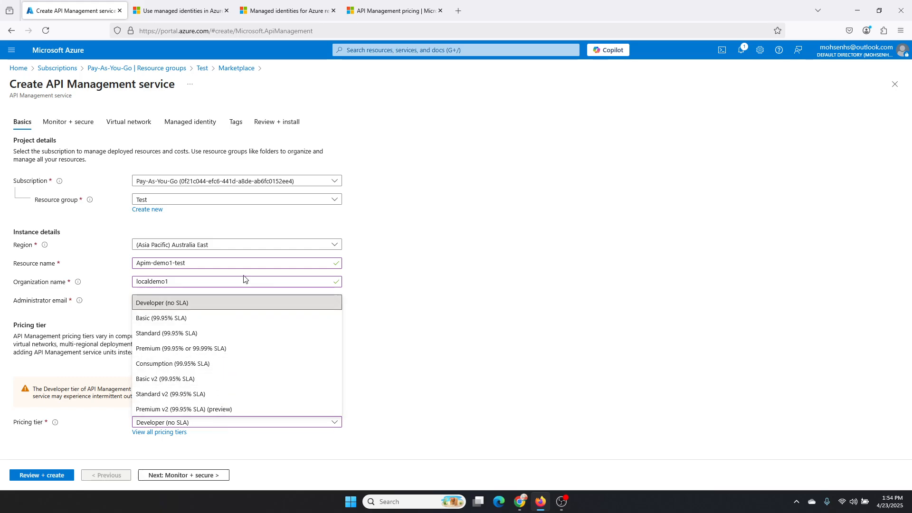
click(266, 3)
click(183, 9)
click(413, 5)
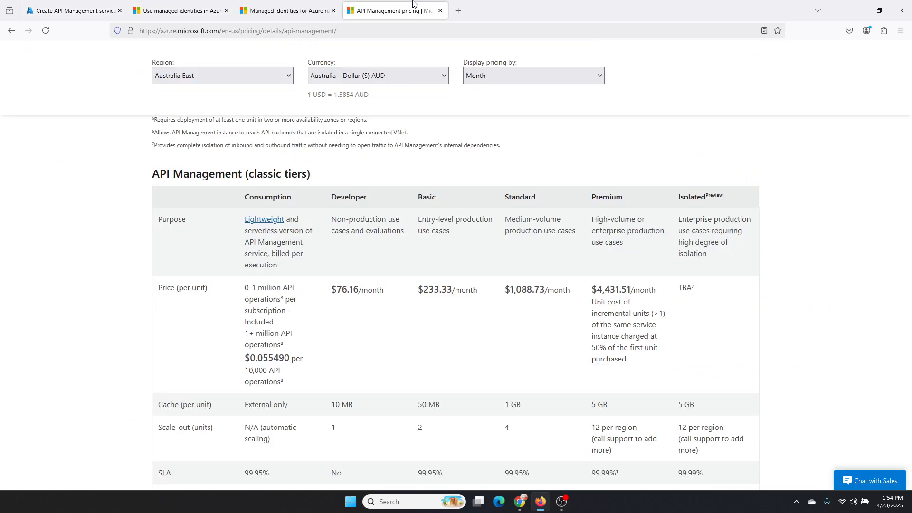
Step: Examine the Developer tier and its monthly price in the classic tiers table, comparing it with the other tiers
scroll(309, 281, down, 1)
scroll(309, 273, up, 2)
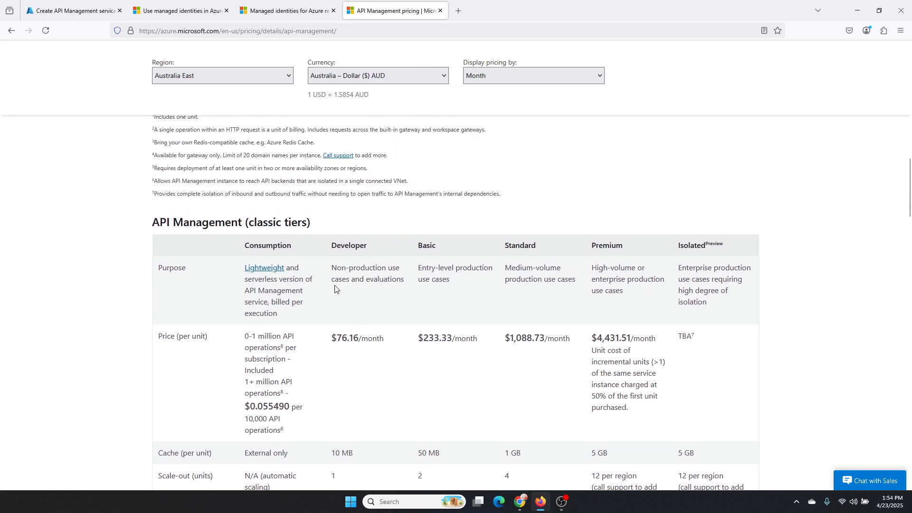
drag(332, 245, 369, 244)
scroll(397, 315, down, 1)
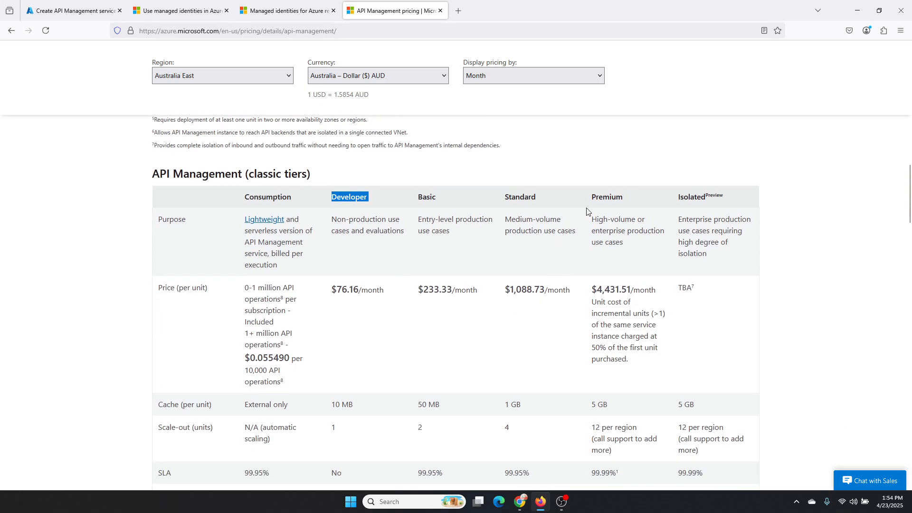
scroll(619, 231, down, 3)
scroll(458, 281, up, 4)
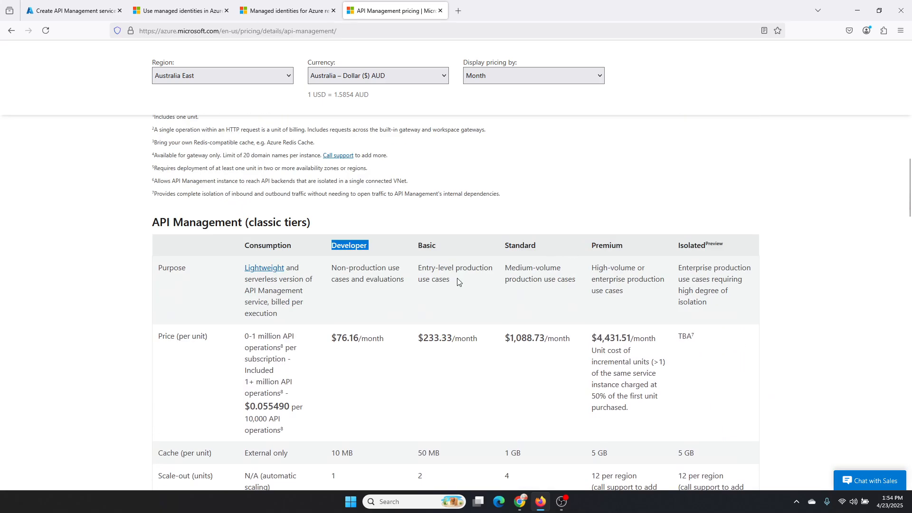
drag(337, 337, 359, 336)
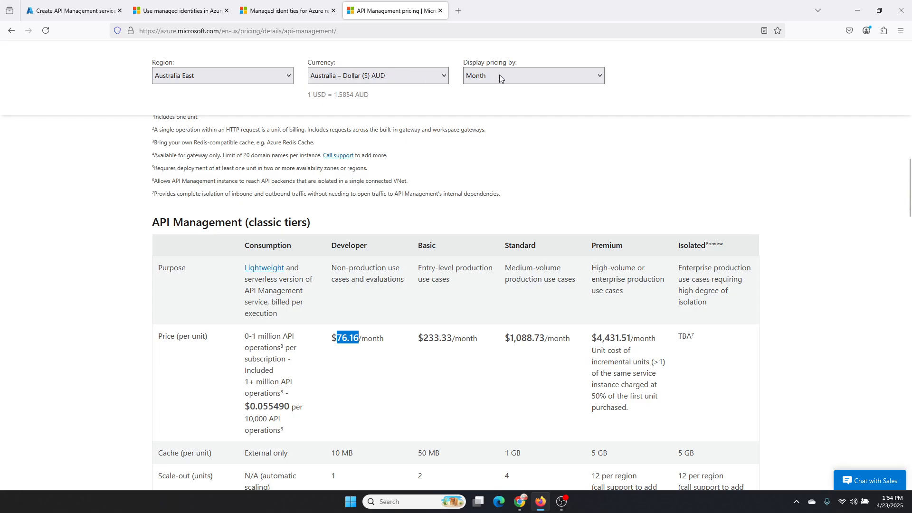
Step: Display the API Management prices for the New Zealand North region
click(246, 73)
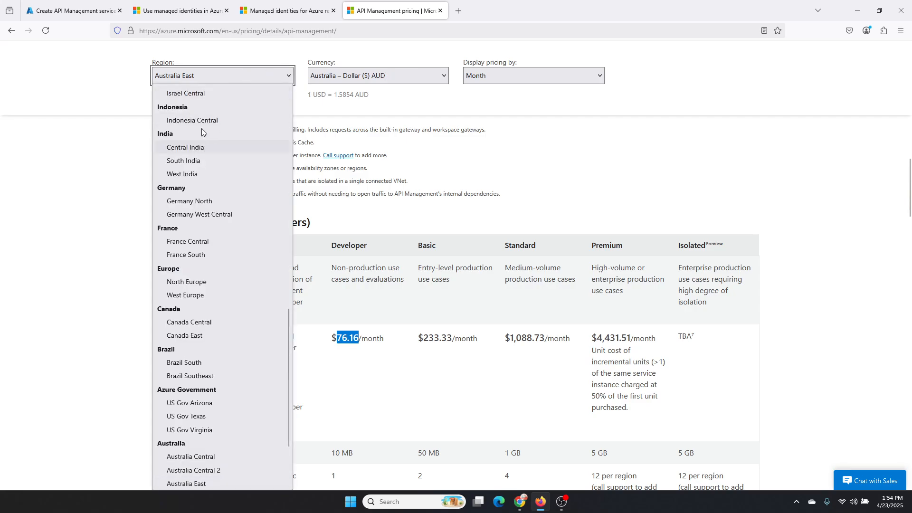
scroll(201, 128, up, 5)
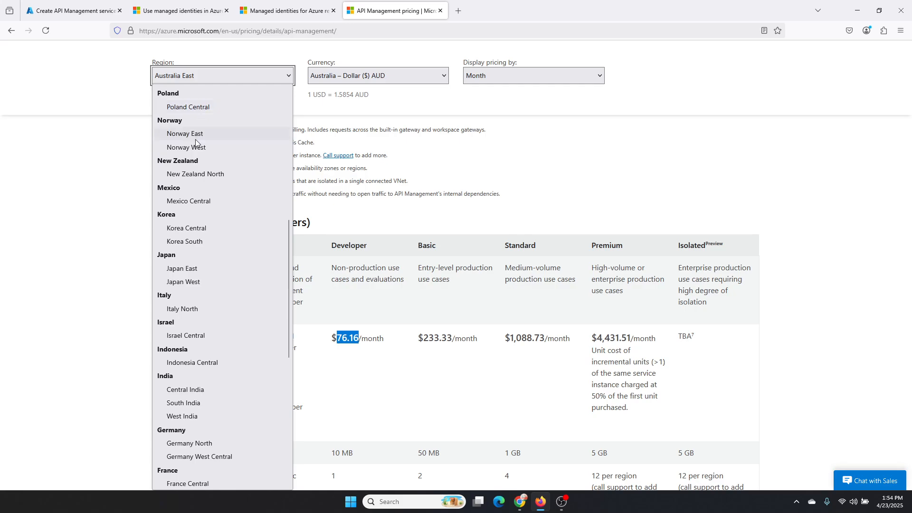
click(207, 176)
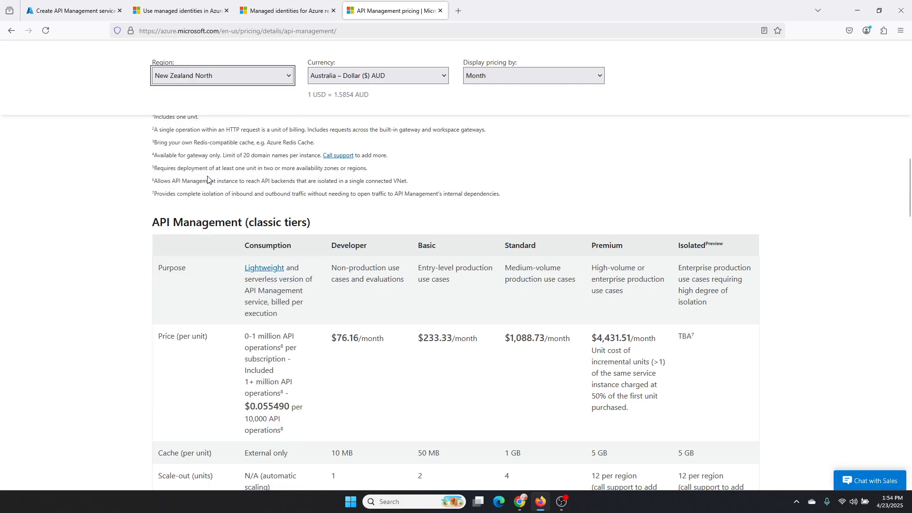
Step: Check the API Management prices for the UAE North region and the Switzerland West region
click(288, 32)
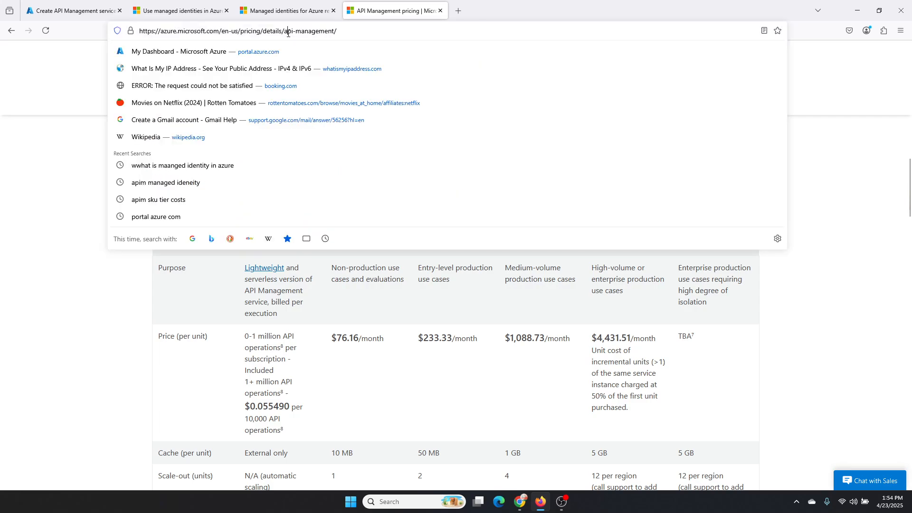
click(474, 372)
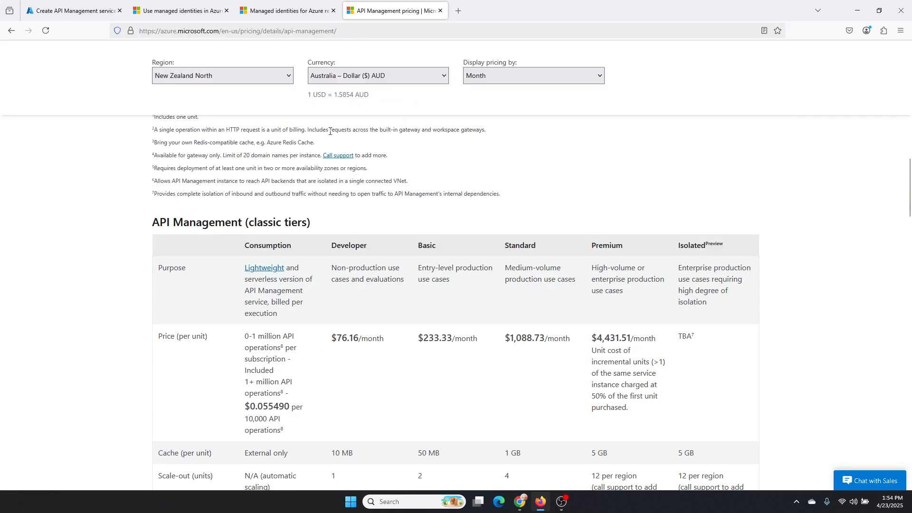
click(384, 77)
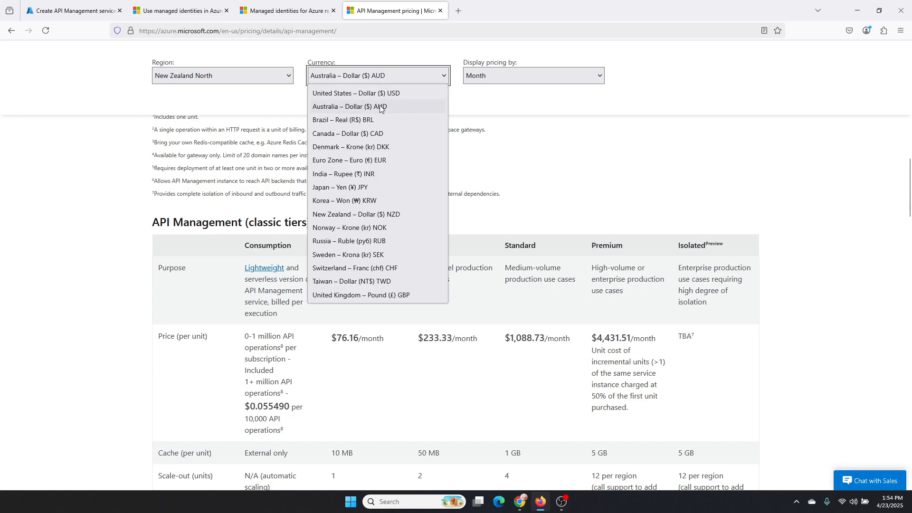
click(261, 80)
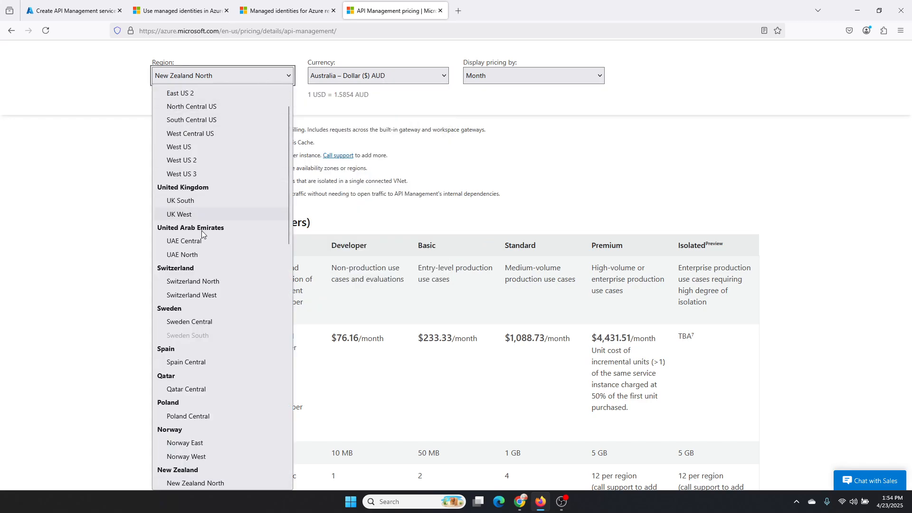
click(200, 255)
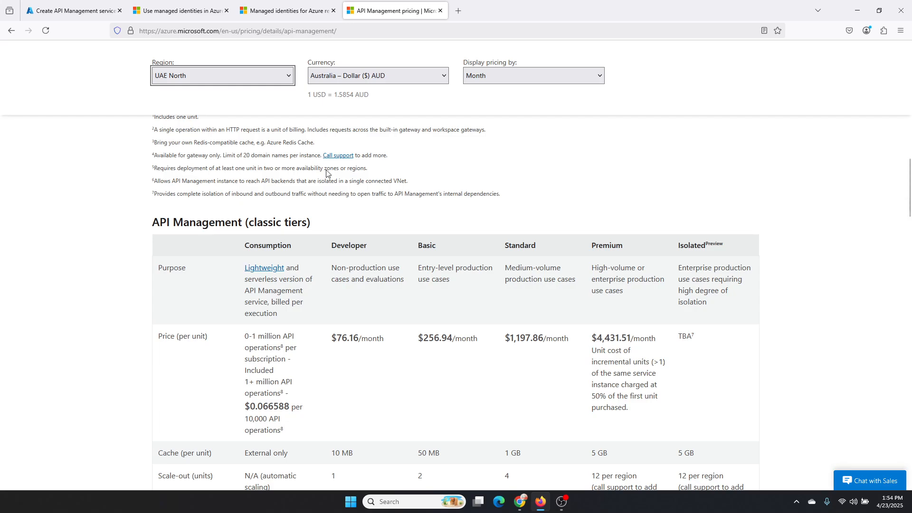
click(248, 81)
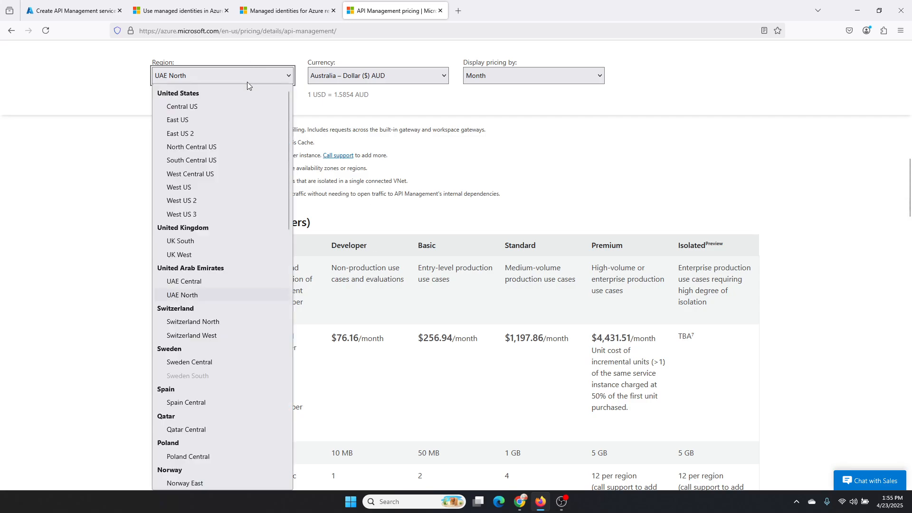
click(199, 337)
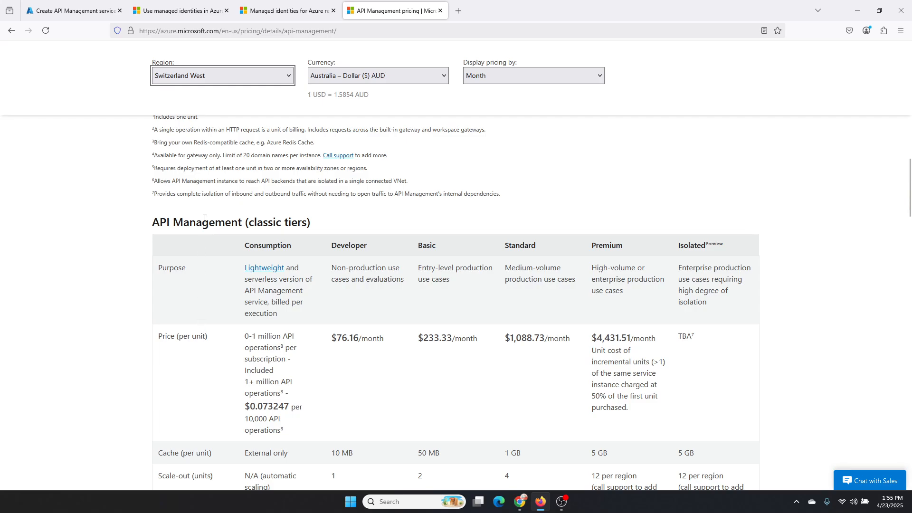
Step: Display the API Management prices for the Australia East region in Australian dollars (AUD)
click(232, 72)
scroll(211, 171, down, 5)
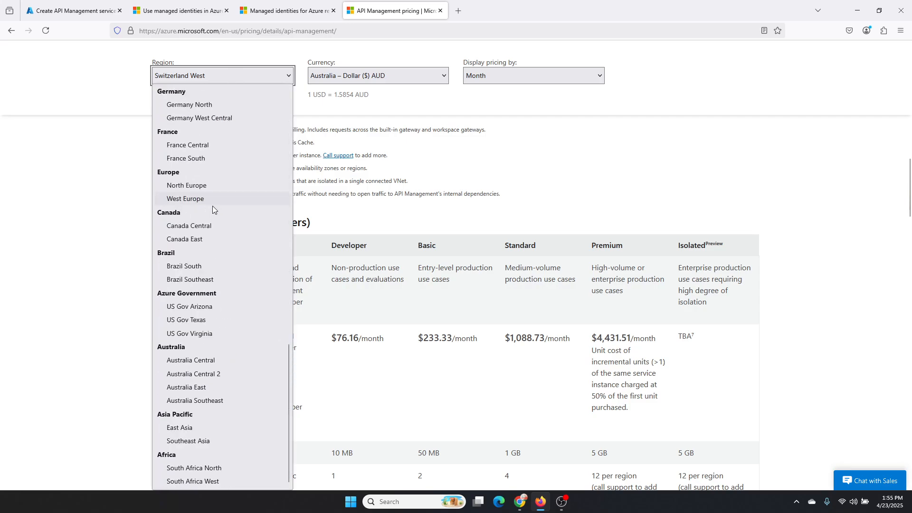
click(223, 389)
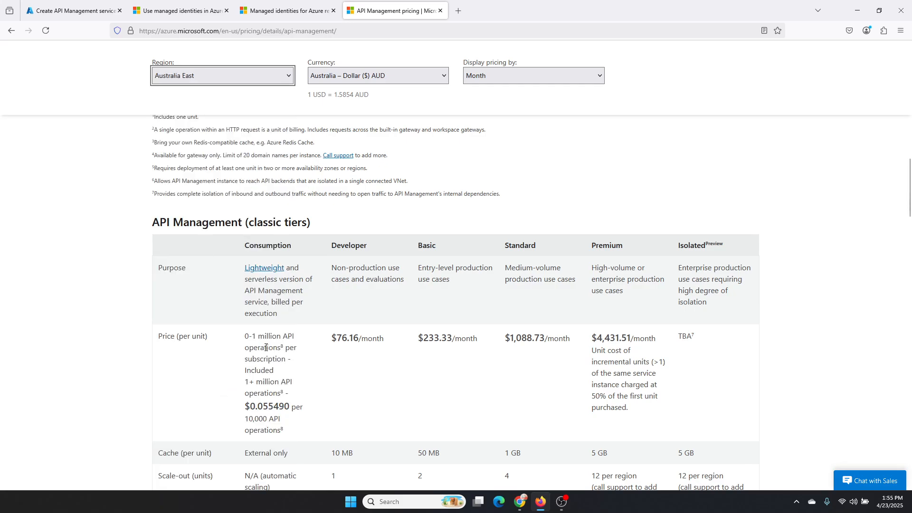
click(404, 72)
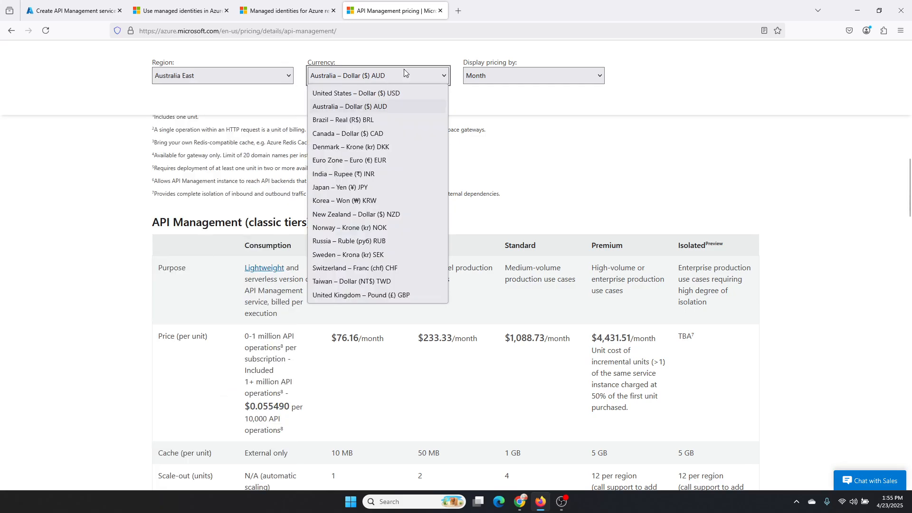
click(386, 108)
scroll(383, 270, down, 3)
scroll(383, 269, up, 2)
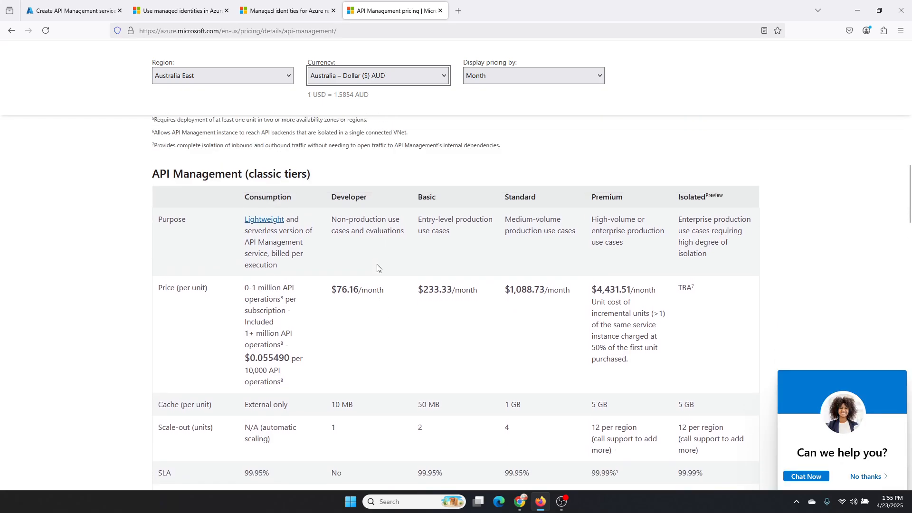
Step: Compare the Developer and Premium prices in the classic tiers table and examine which tiers offer virtual network support
drag(337, 290, 361, 288)
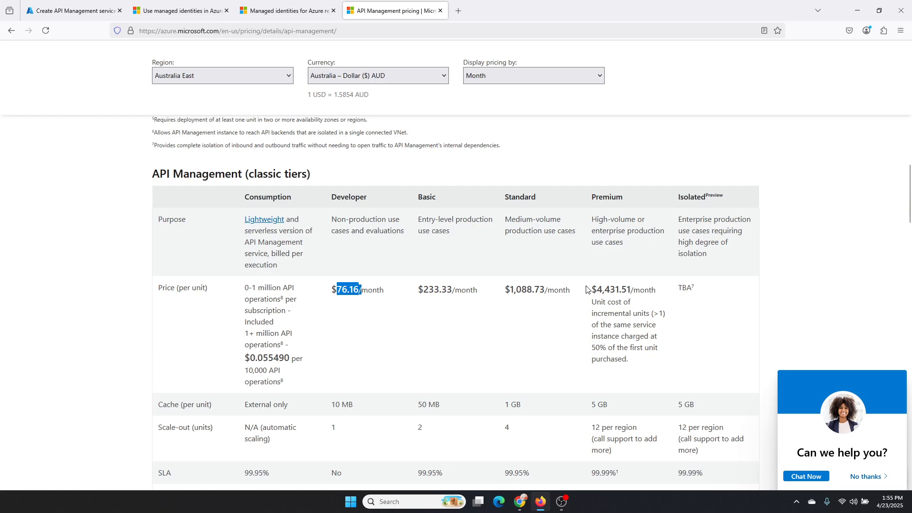
drag(597, 287, 628, 285)
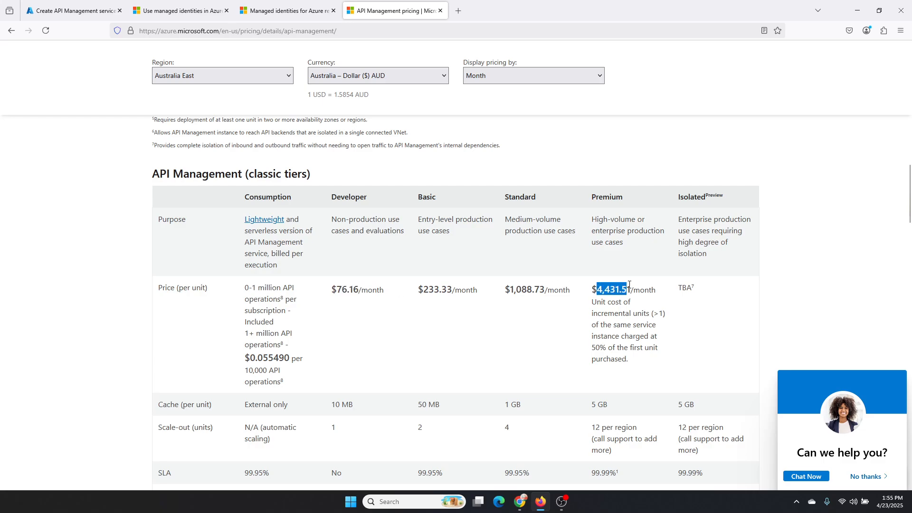
scroll(535, 290, down, 6)
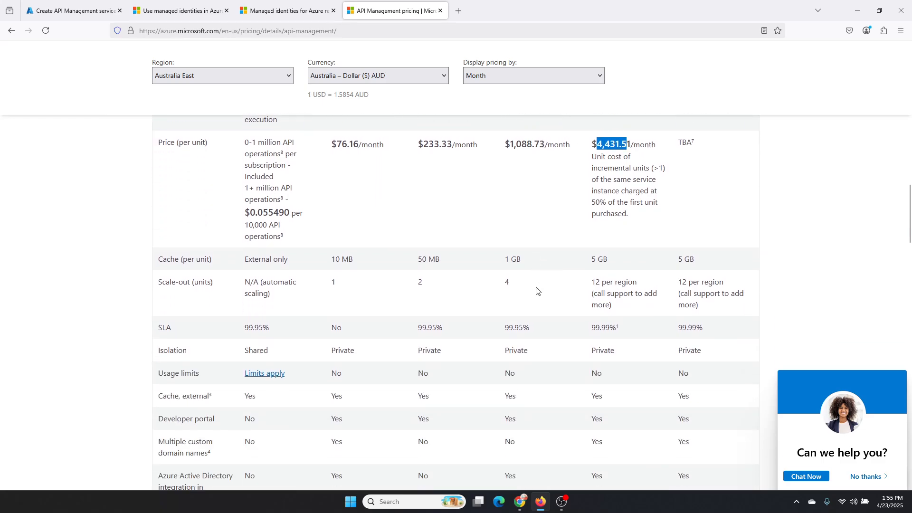
scroll(534, 290, down, 2)
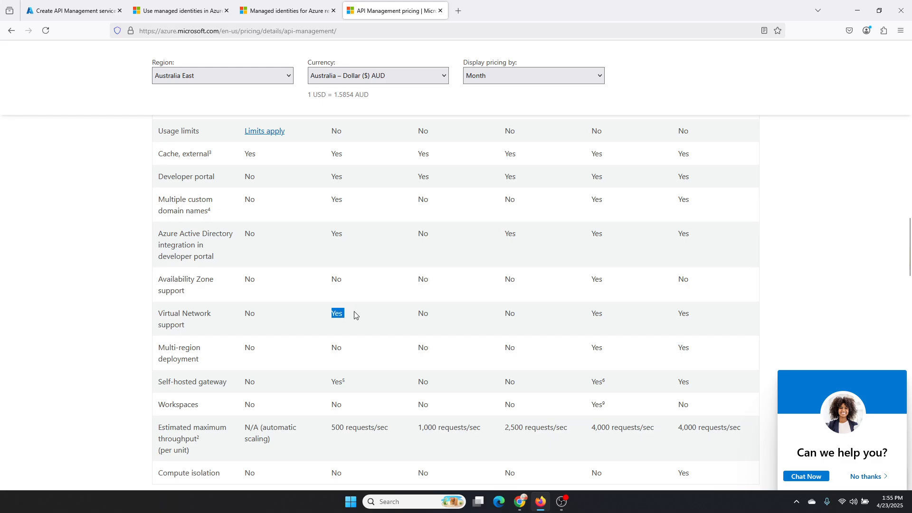
click(417, 314)
scroll(418, 316, up, 6)
scroll(417, 314, up, 6)
scroll(320, 351, down, 2)
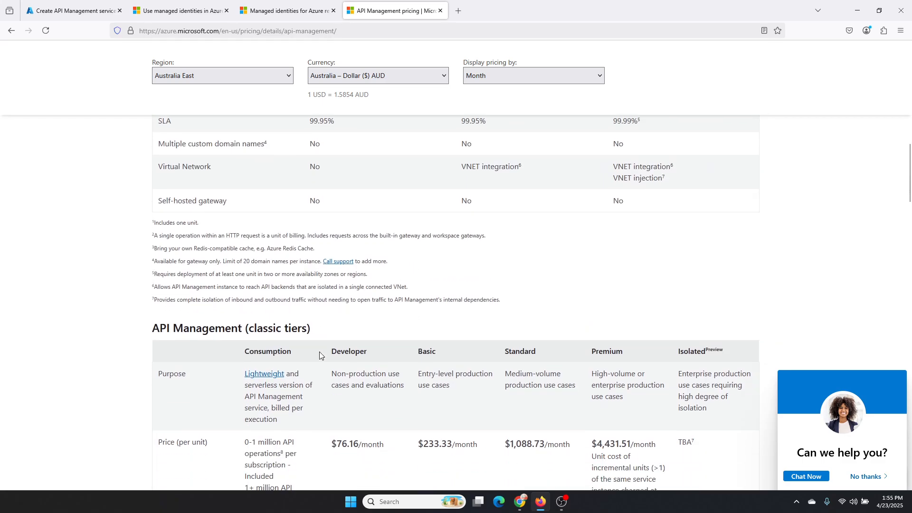
scroll(525, 302, down, 4)
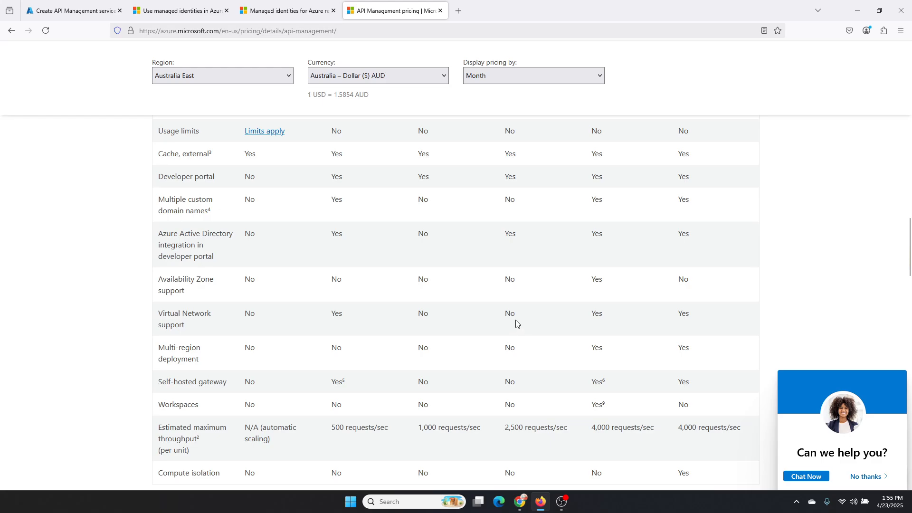
scroll(591, 328, up, 1)
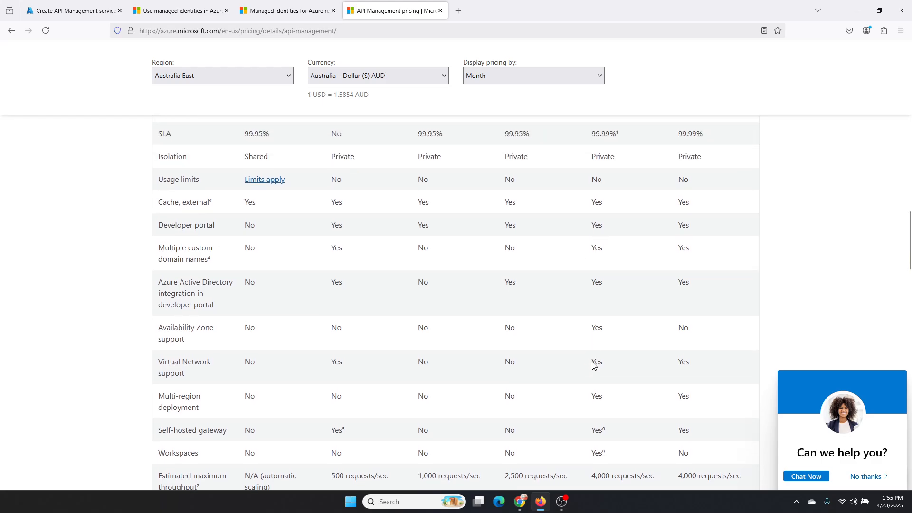
drag(592, 362, 698, 368)
scroll(686, 363, up, 5)
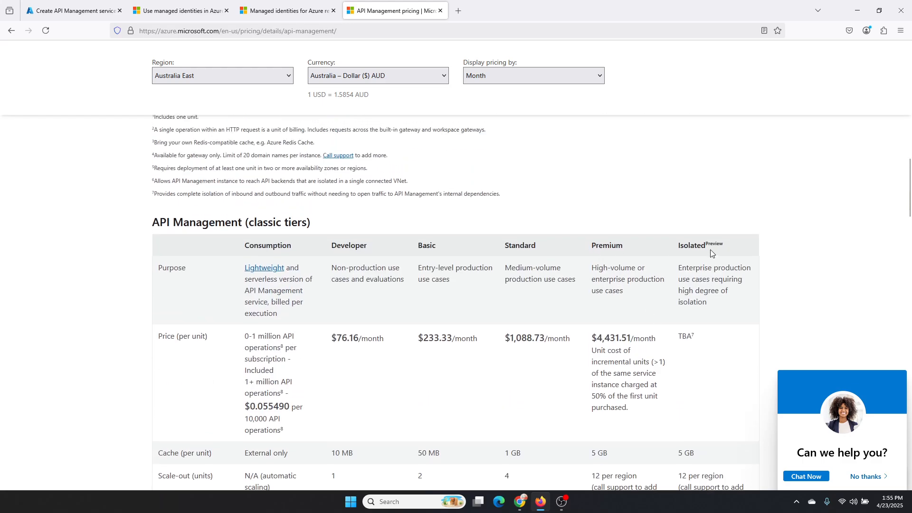
Step: Examine the v2 tiers table, comparing prices and virtual network support for Basic v2, Standard v2 and Premium v2
scroll(710, 253, up, 4)
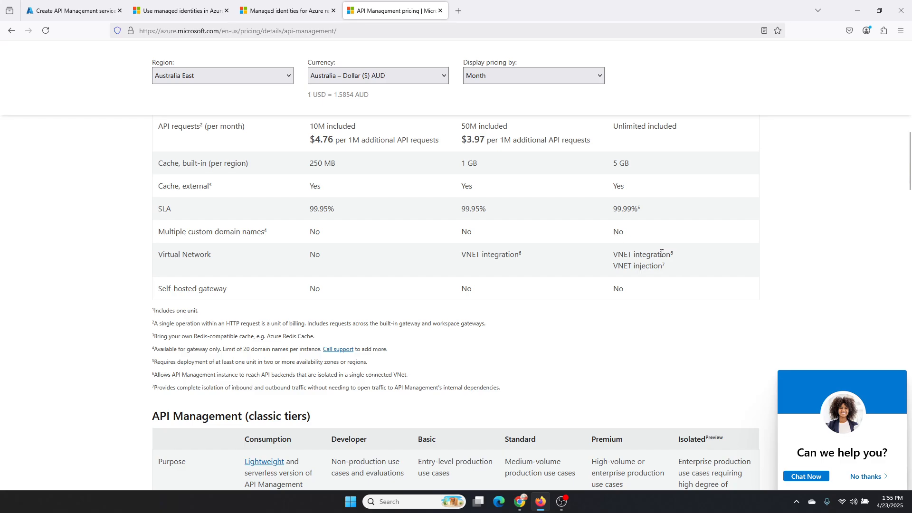
scroll(613, 254, up, 4)
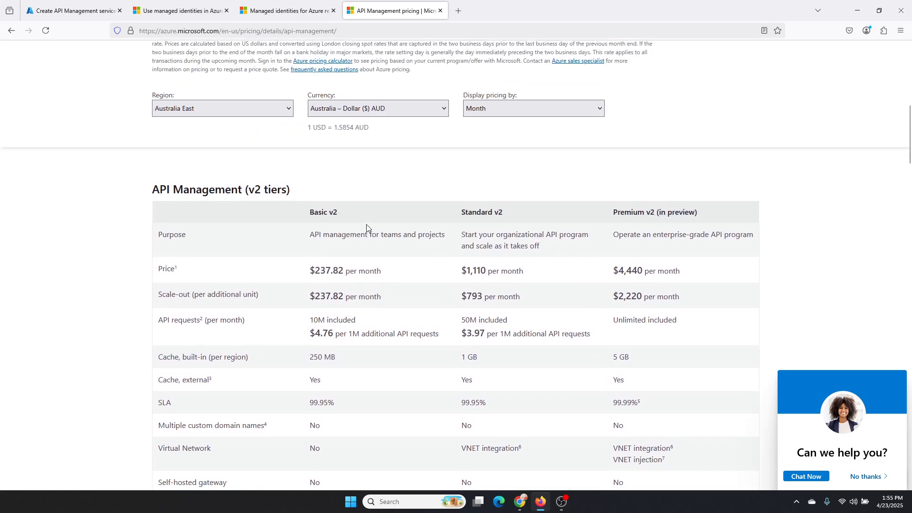
drag(257, 189, 278, 190)
drag(617, 212, 698, 215)
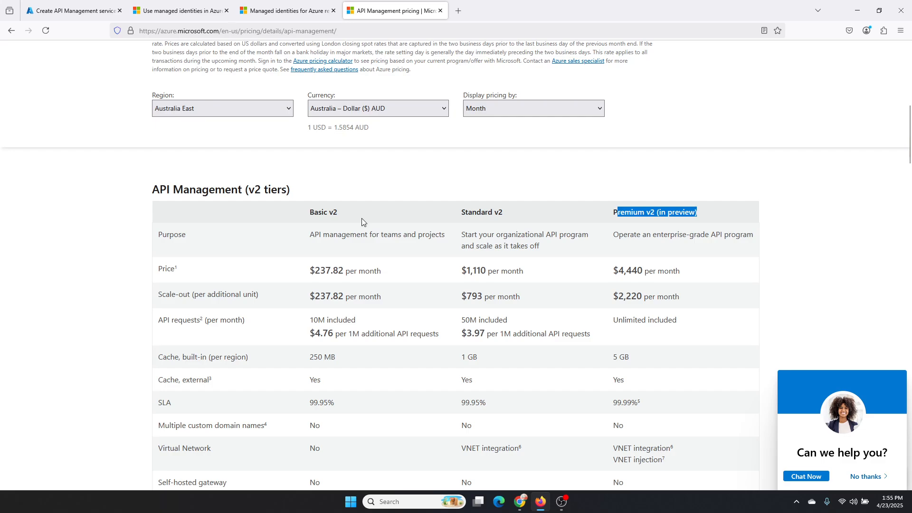
scroll(360, 224, down, 2)
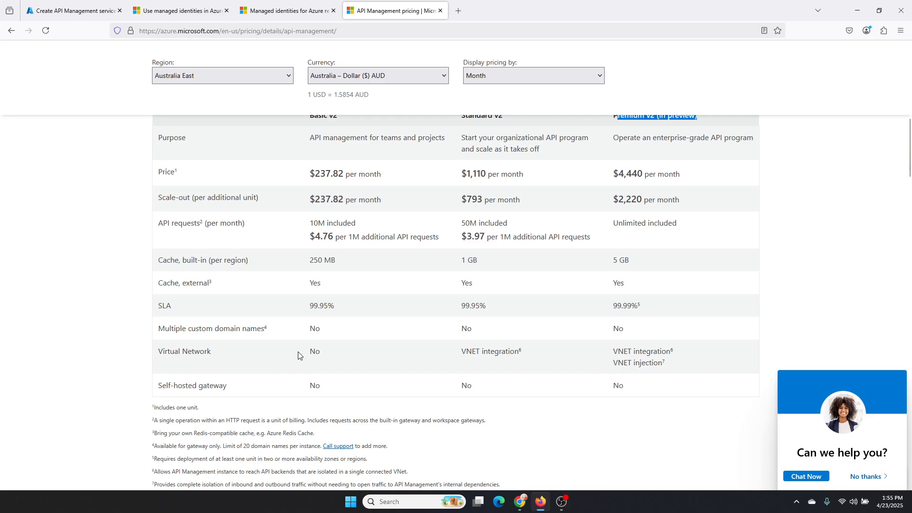
drag(309, 352, 325, 357)
scroll(323, 356, up, 2)
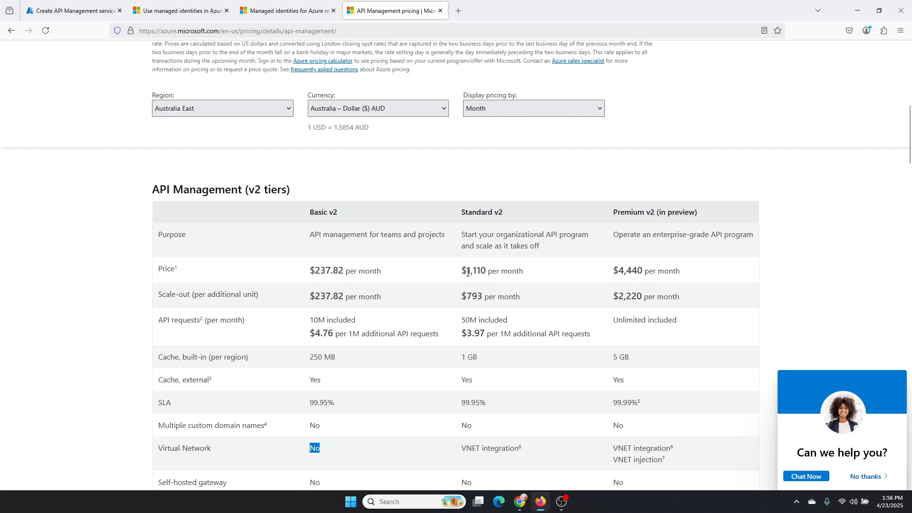
drag(461, 270, 486, 271)
scroll(496, 295, down, 2)
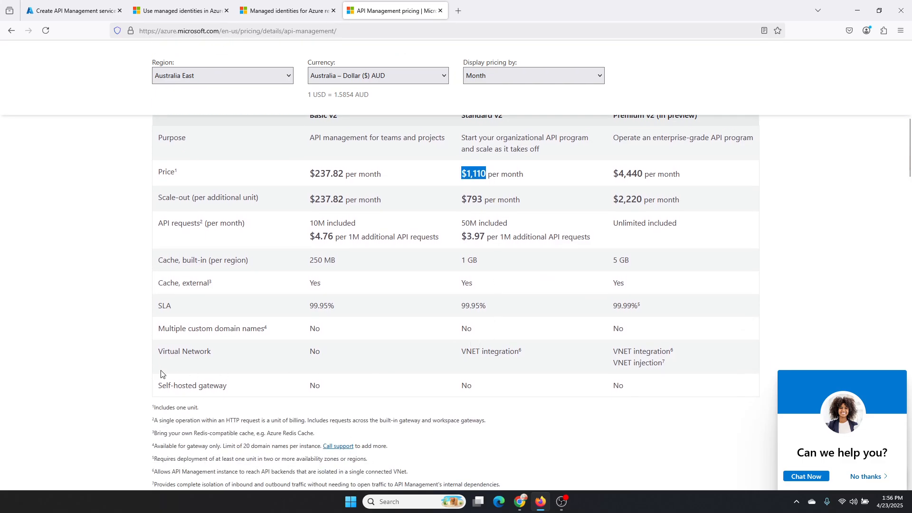
scroll(311, 284, up, 1)
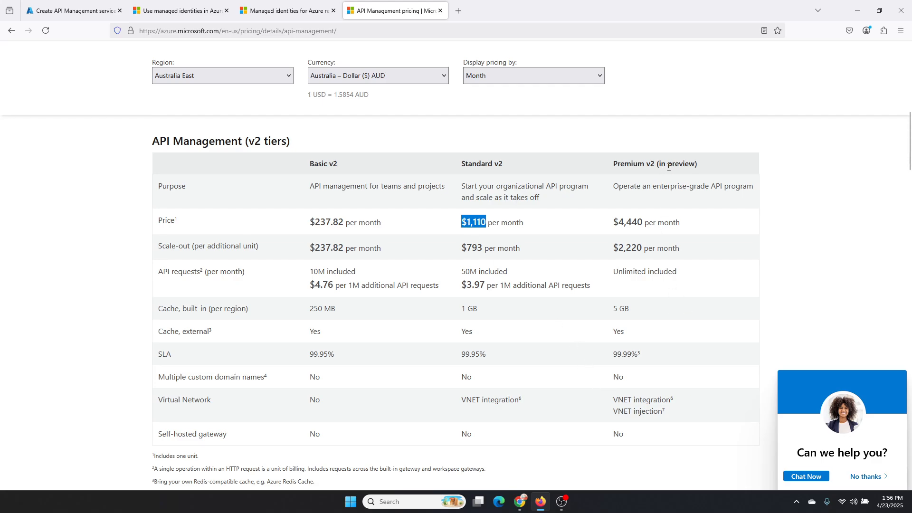
drag(612, 399, 669, 416)
scroll(668, 416, down, 1)
scroll(627, 368, up, 4)
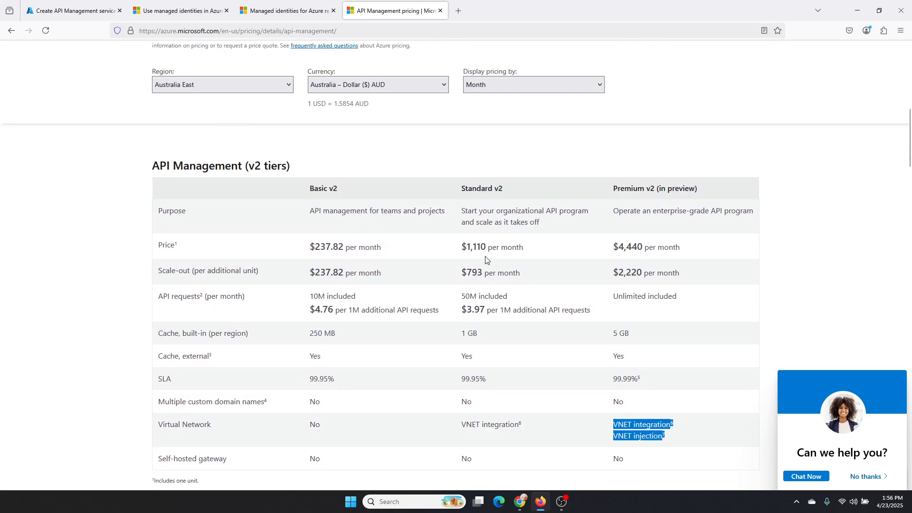
Step: Return to the API Management creation form, choose the Developer (no SLA) pricing tier and continue to the Monitor + secure settings
click(95, 10)
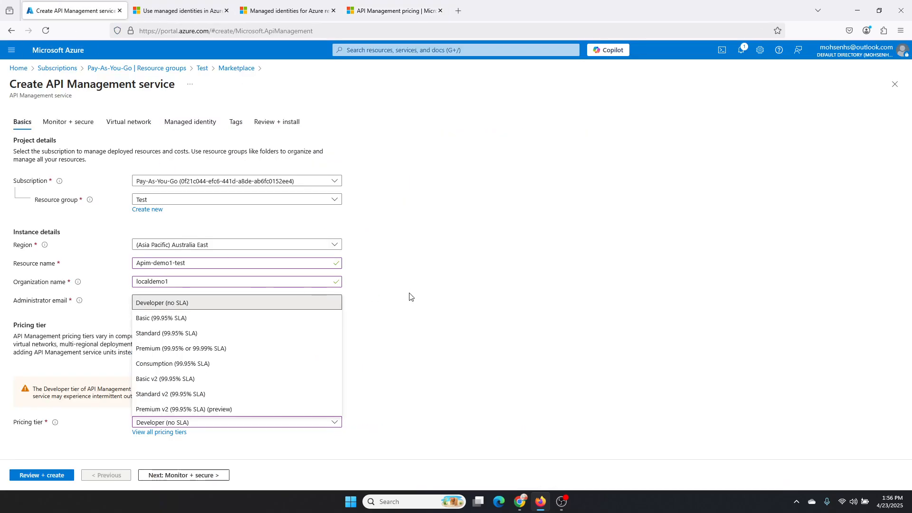
click(190, 302)
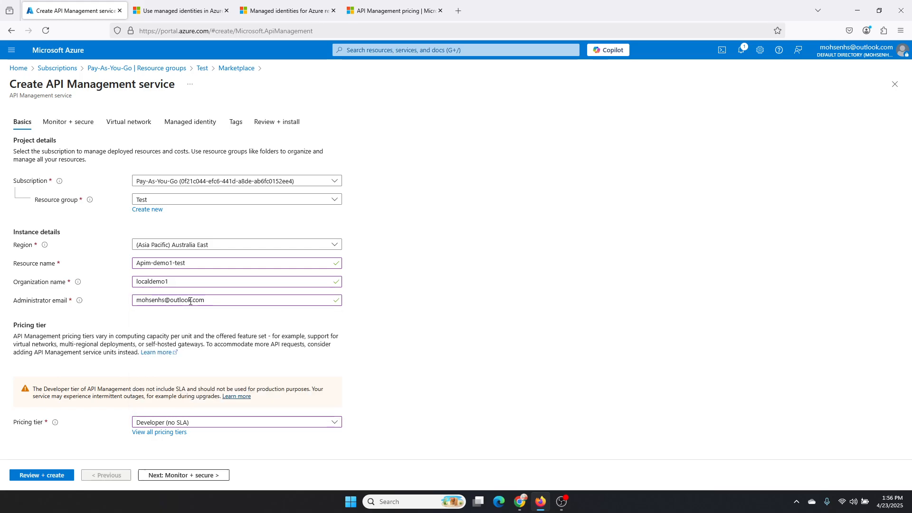
click(158, 475)
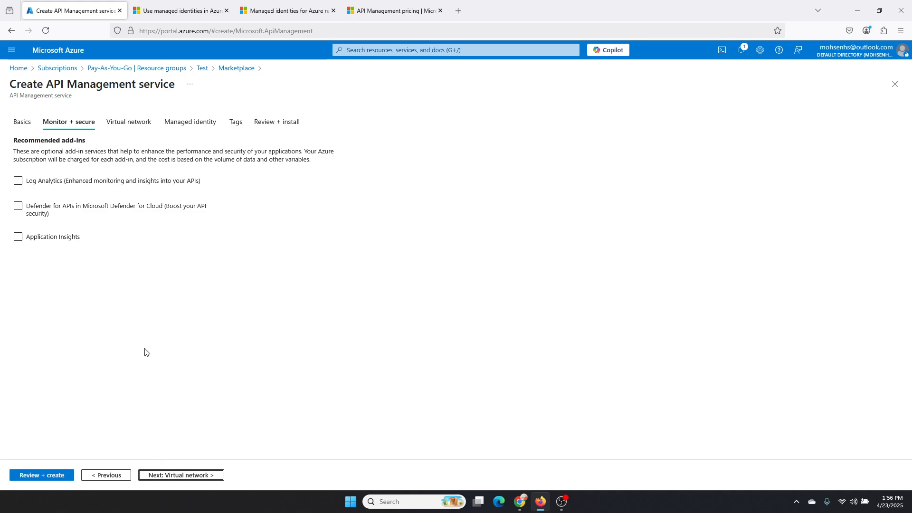
Step: Preview the settings of the Log Analytics add-in, leaving the add-in disabled
click(81, 179)
click(81, 182)
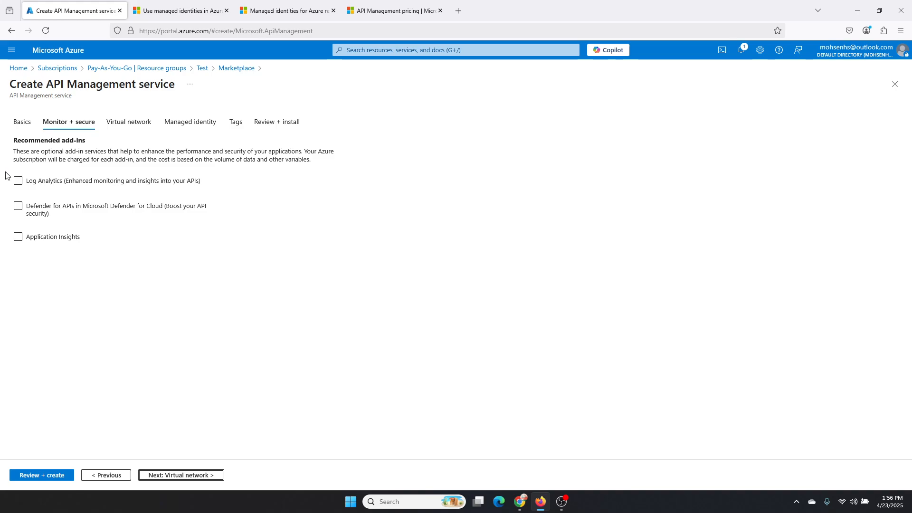
click(18, 181)
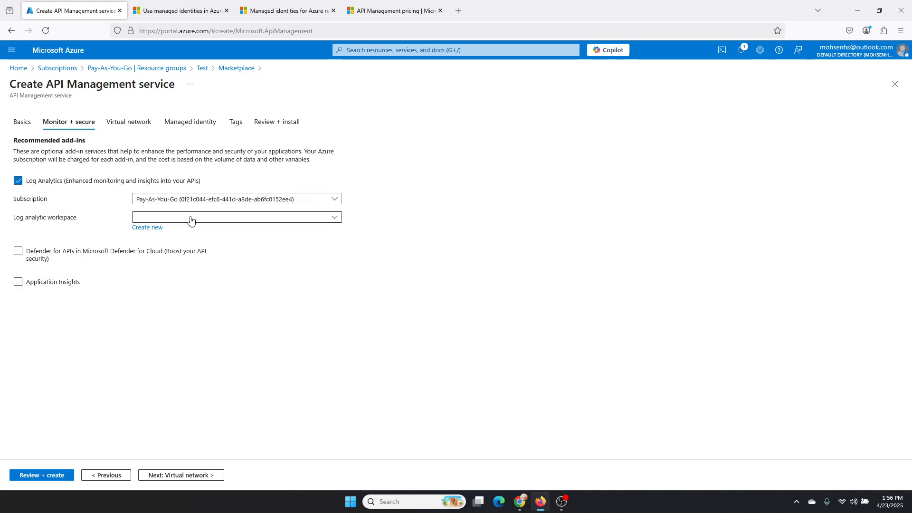
click(17, 181)
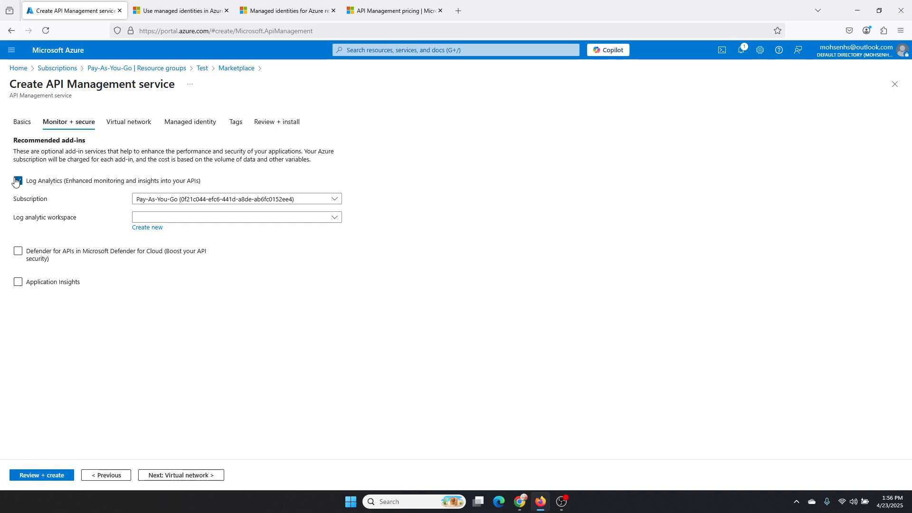
Step: Try the Defender for APIs and Application Insights add-ins, leave both disabled and continue to the virtual network settings
click(18, 207)
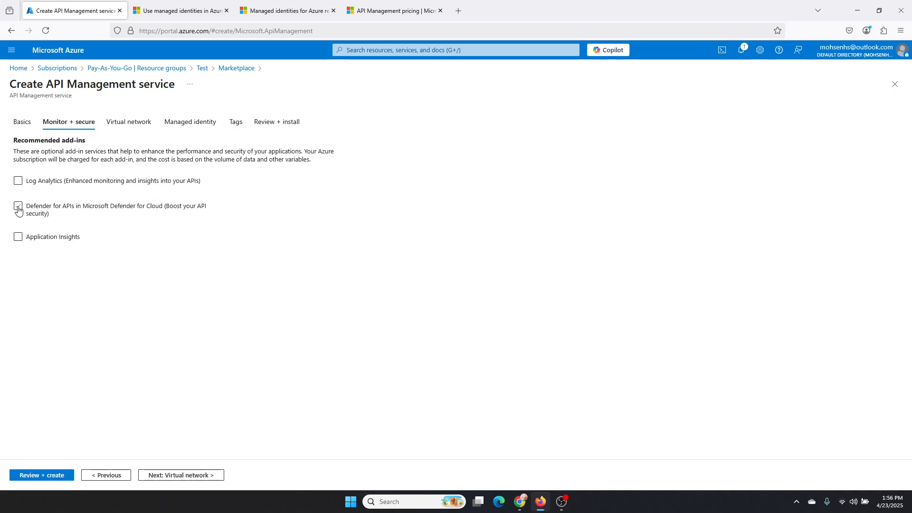
click(18, 207)
click(17, 237)
click(17, 241)
click(154, 477)
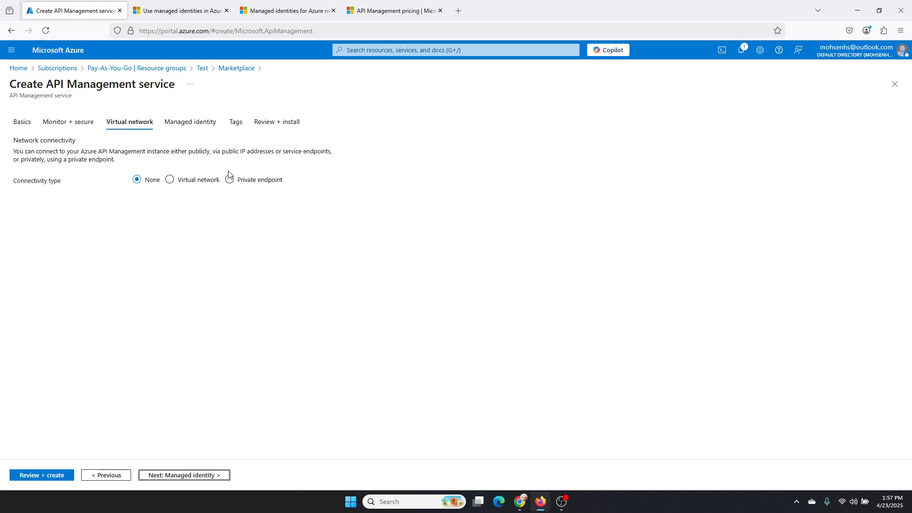
Step: Keep the connectivity type at None, continue to the managed identity settings and read the system assigned identity description
click(199, 477)
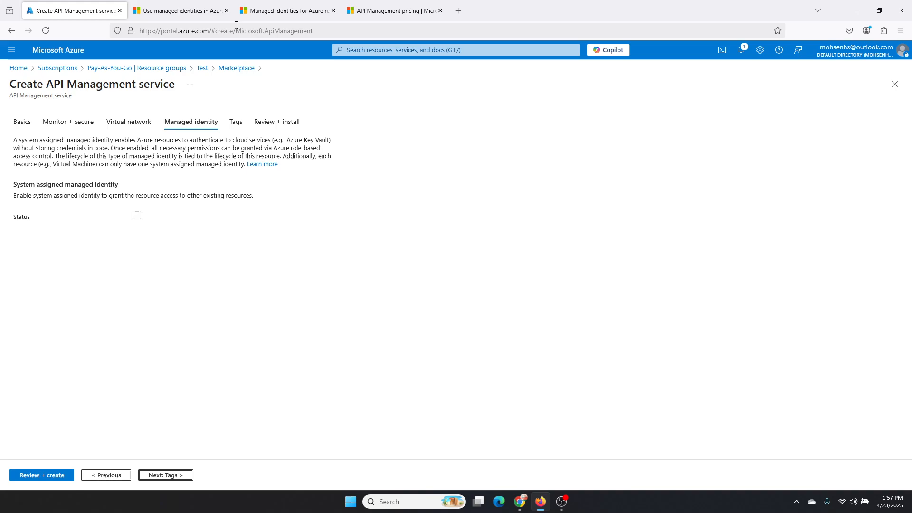
mouse_move(265, 14)
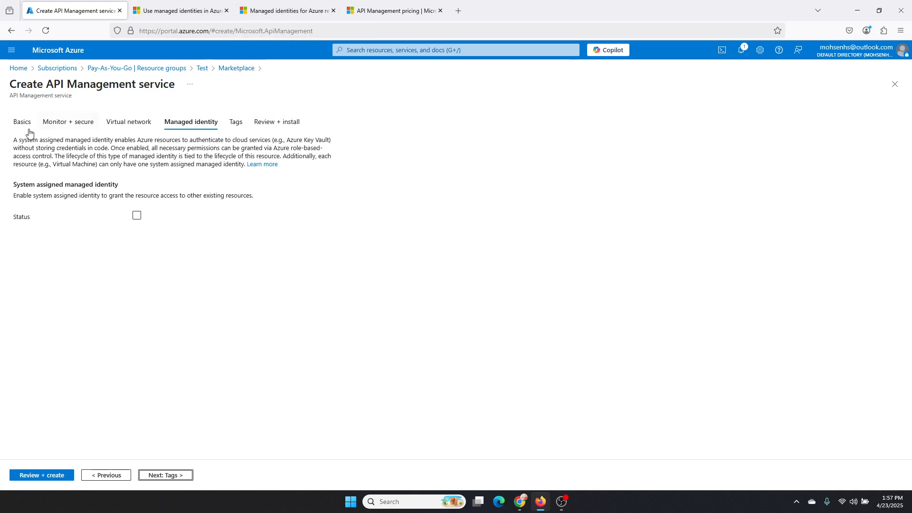
drag(17, 139, 114, 148)
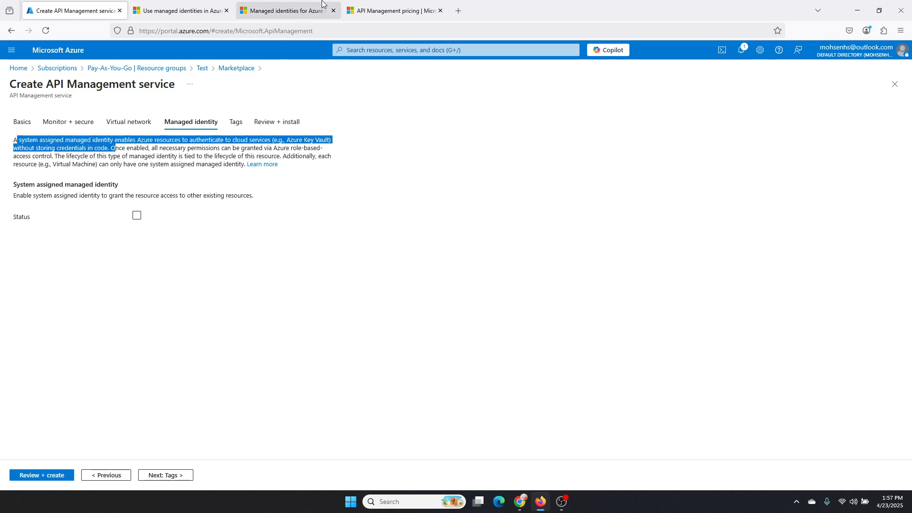
Step: Go back to the Google search results on managed identity in Azure and look over the explanation of what a managed identity is
click(285, 11)
click(18, 29)
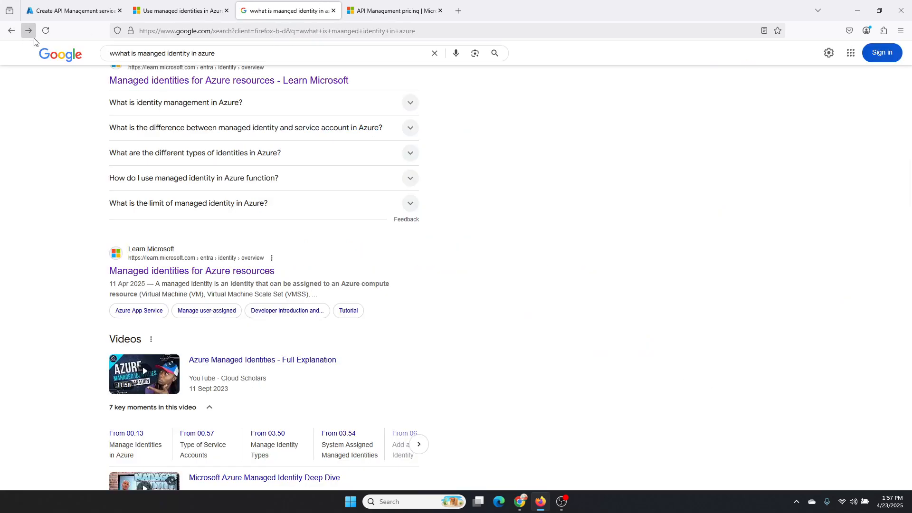
scroll(183, 154, up, 5)
click(136, 53)
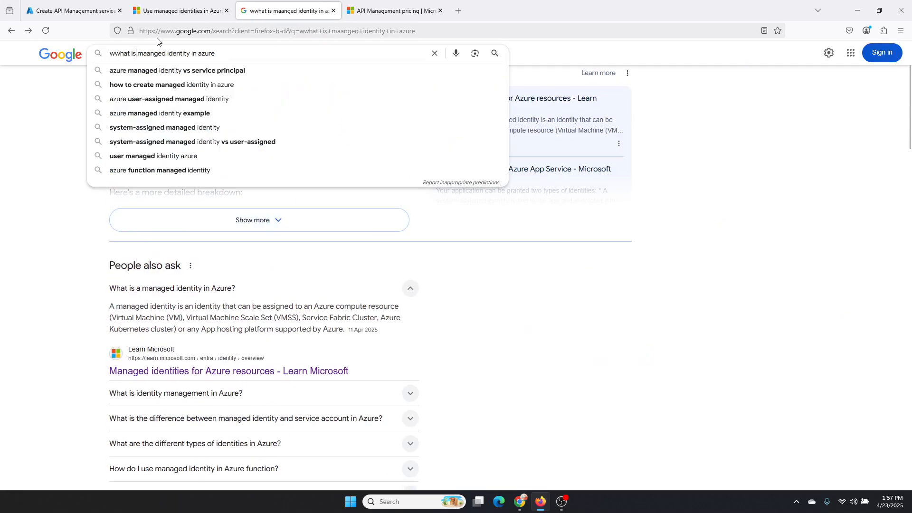
drag(242, 51, 40, 134)
click(67, 280)
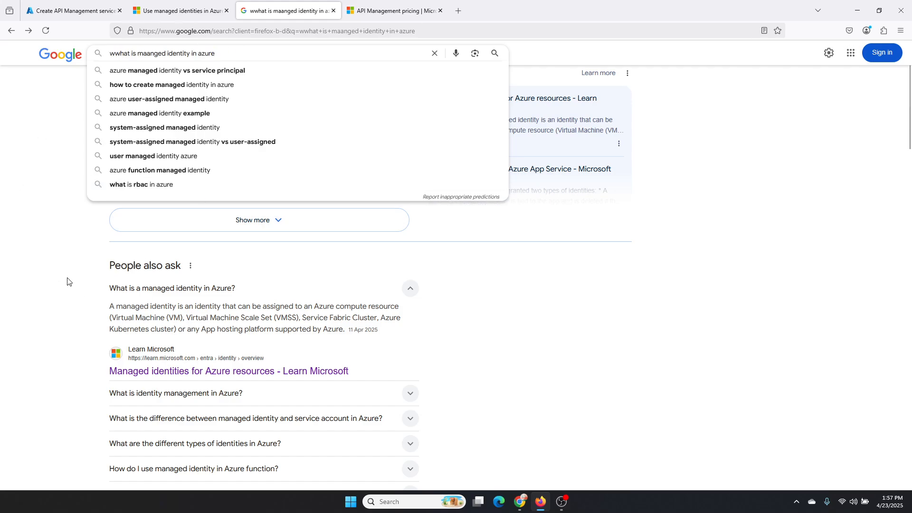
Step: Open the article "Use managed identities in Azure API Management" from its search results and examine how to create a system-assigned managed identity
click(176, 10)
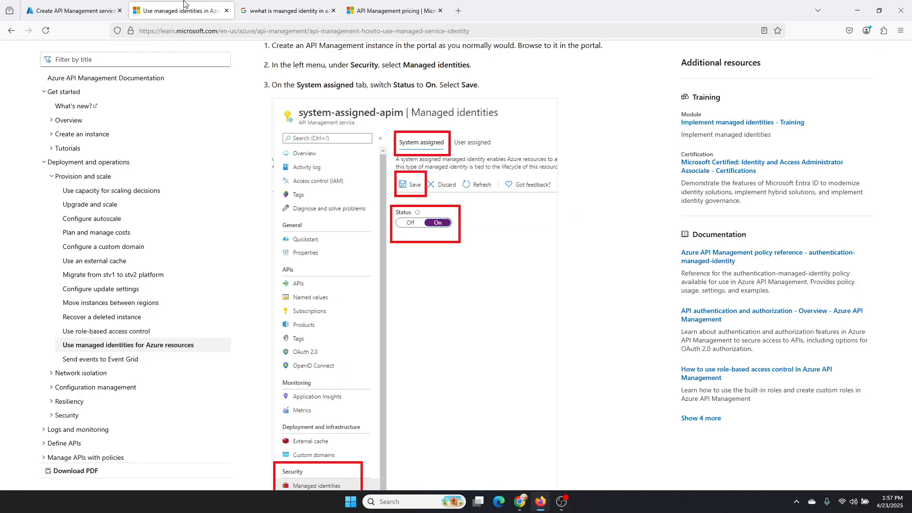
click(11, 31)
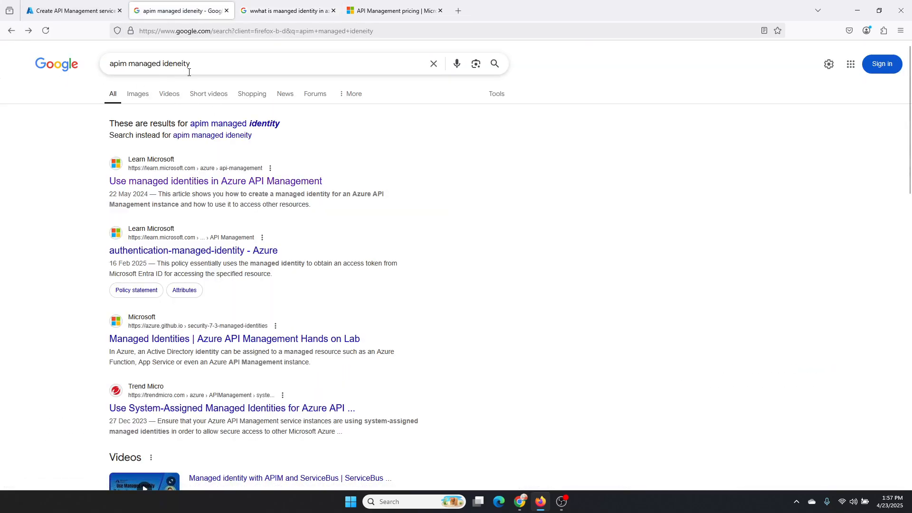
click(257, 186)
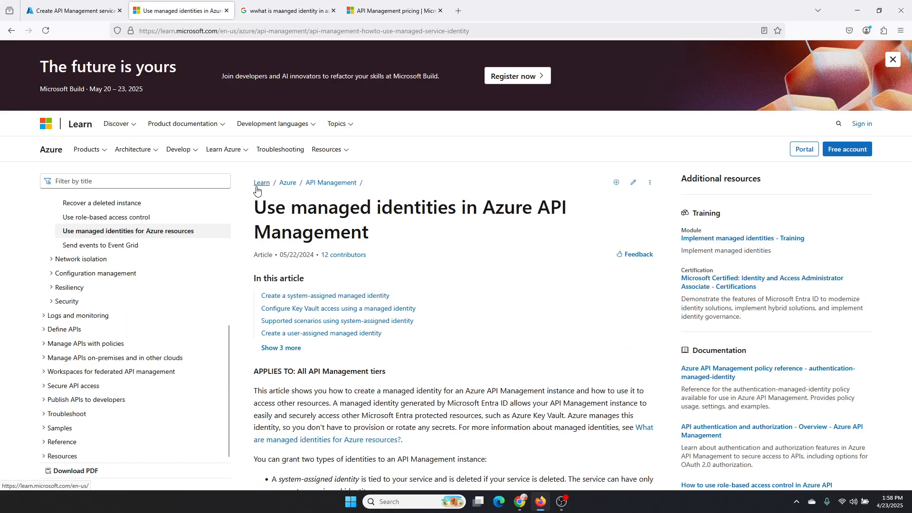
scroll(256, 189, down, 12)
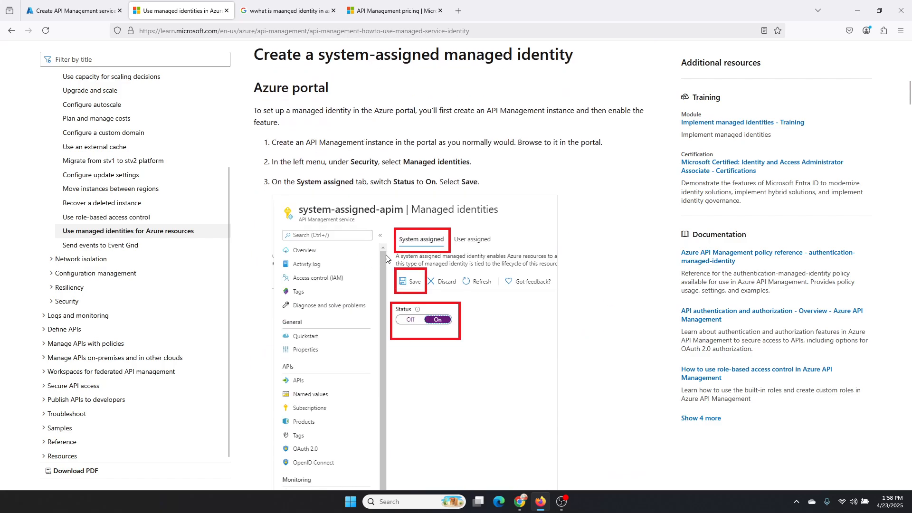
scroll(386, 258, down, 7)
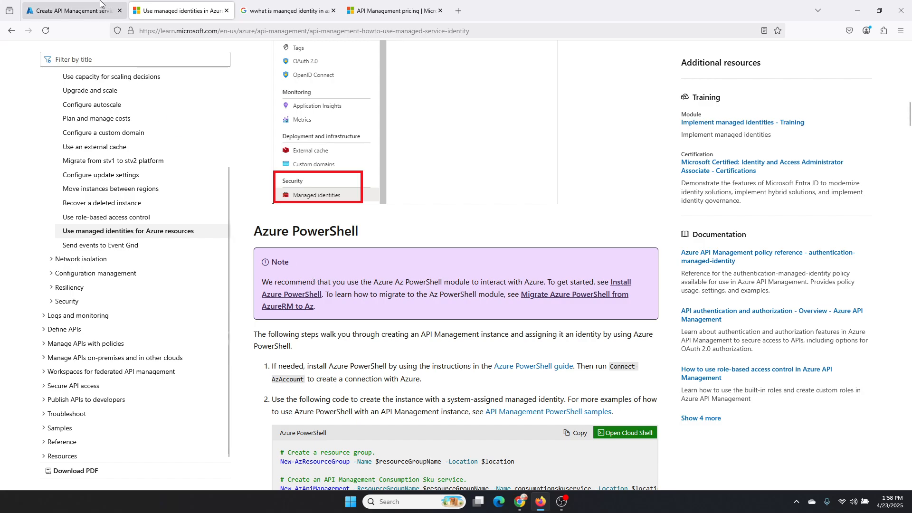
scroll(396, 248, up, 5)
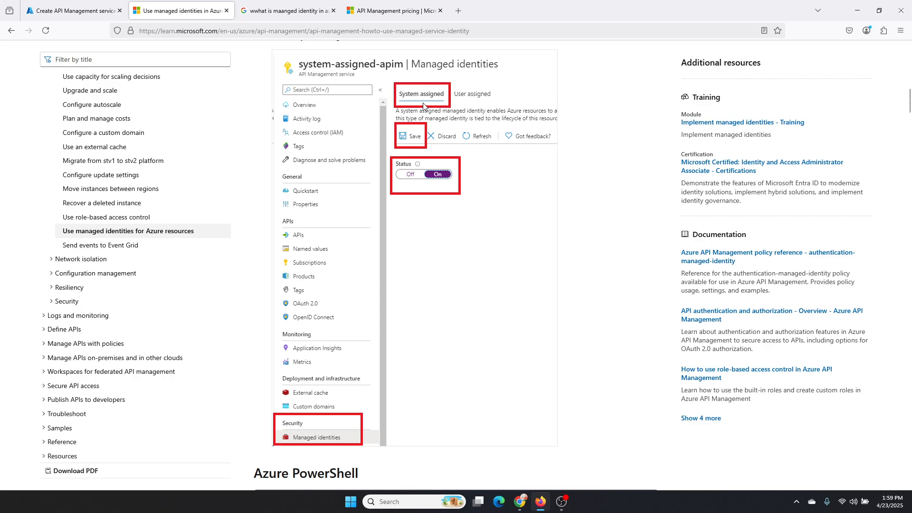
Step: Return to the API Management creation form, enable the system assigned managed identity and continue to the tags
click(71, 10)
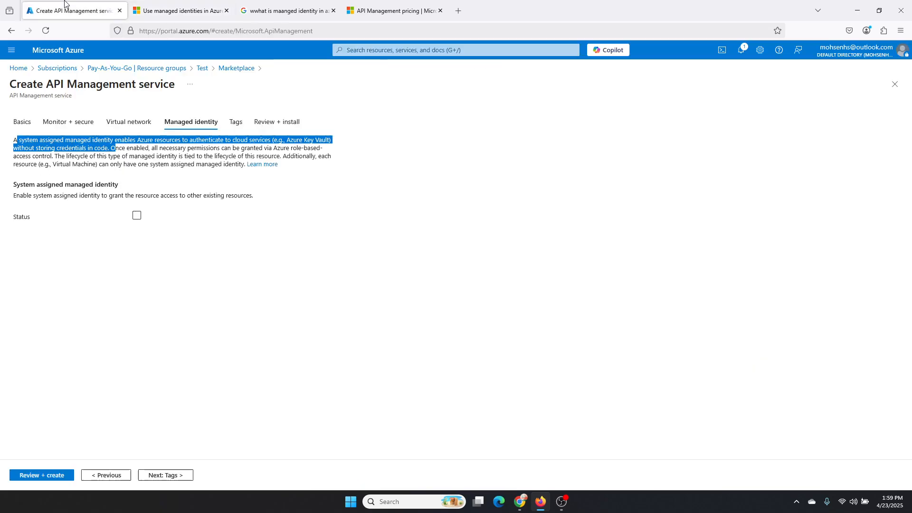
click(137, 217)
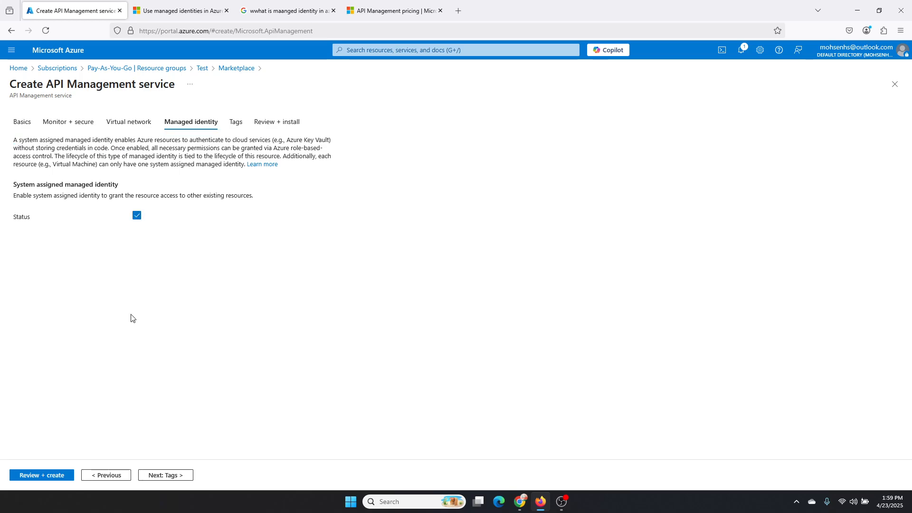
click(164, 475)
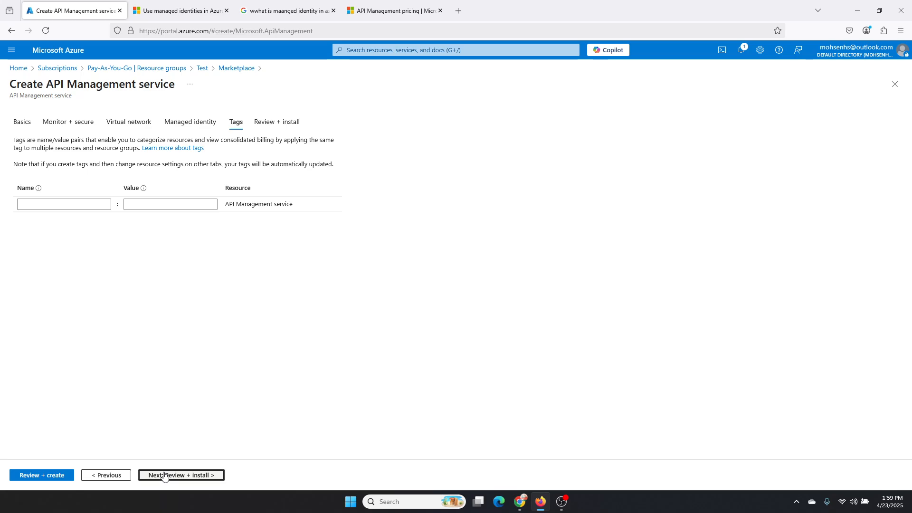
Step: Leave the tags empty, continue to the final review and create the API Management service
click(165, 475)
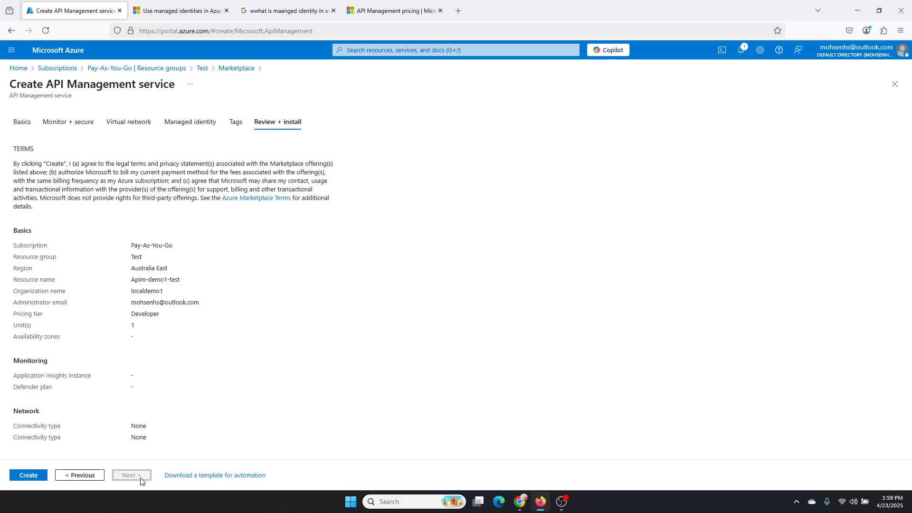
click(38, 477)
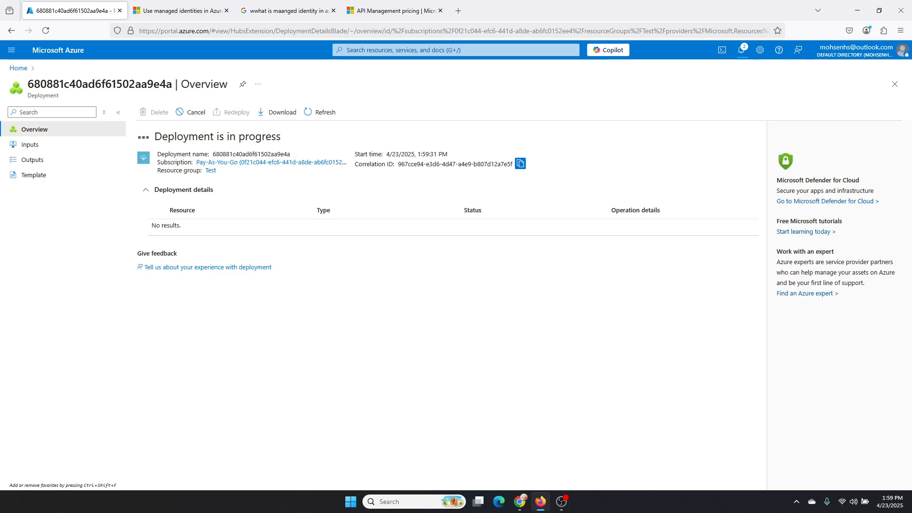
key(alt+Tab)
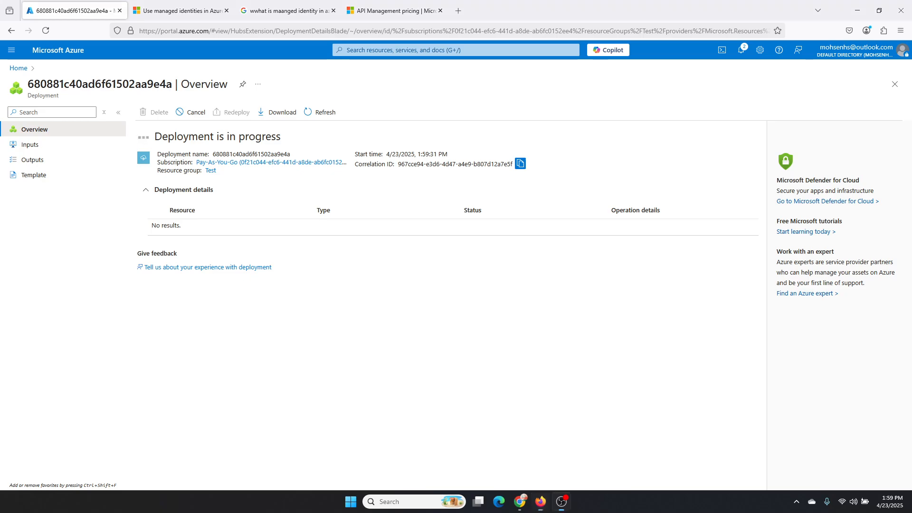